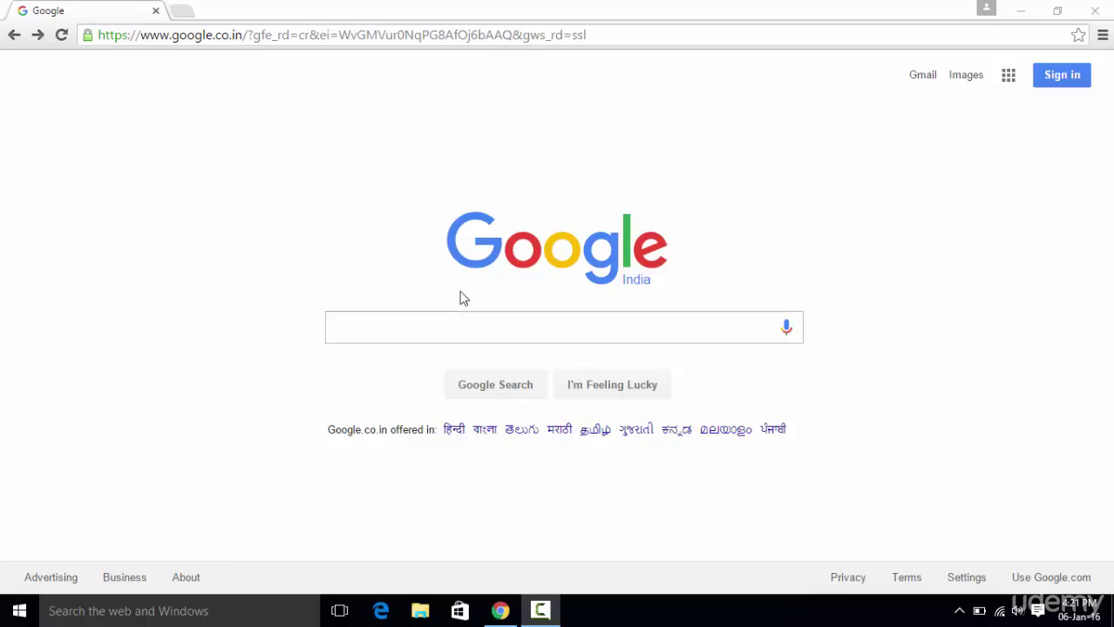
Search Google for "download java jdk"
left_click(417, 326)
type("do")
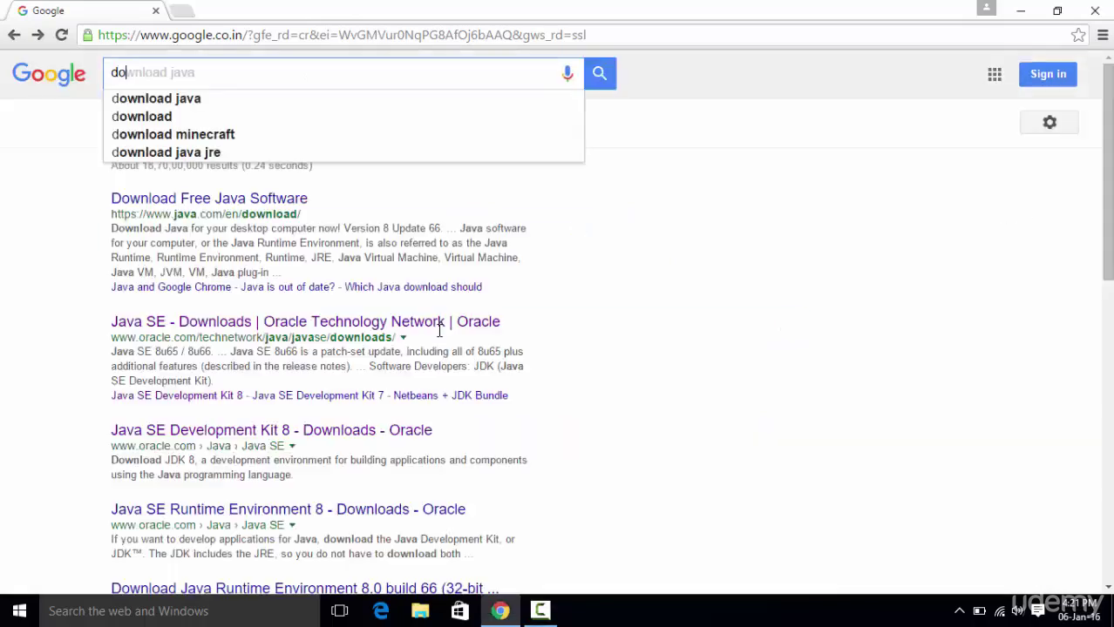
type("wnload j")
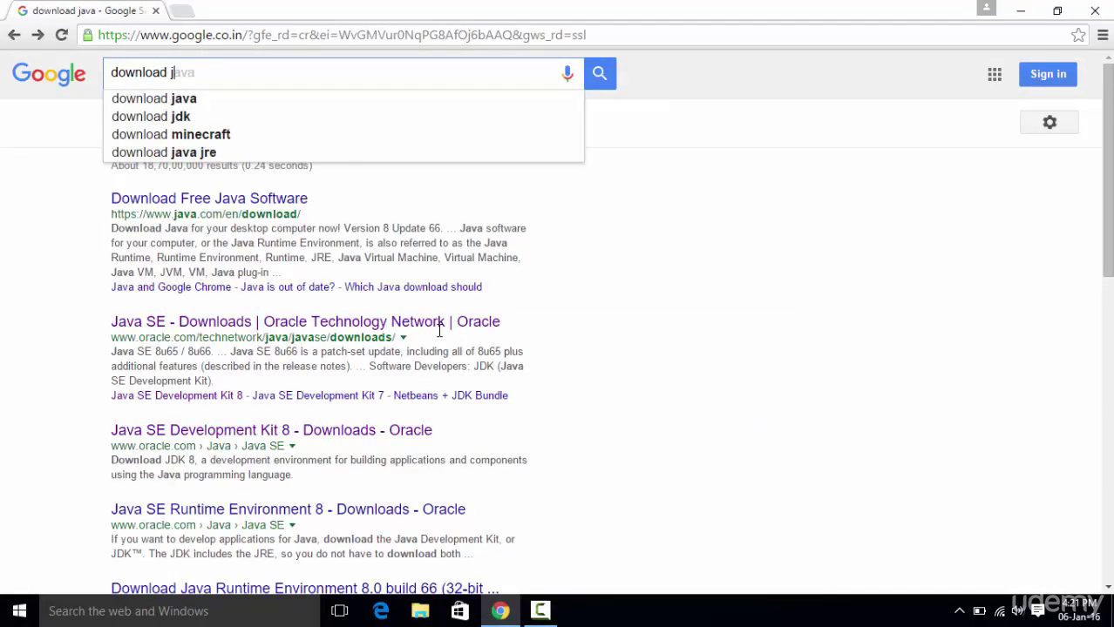
type("ava jdk")
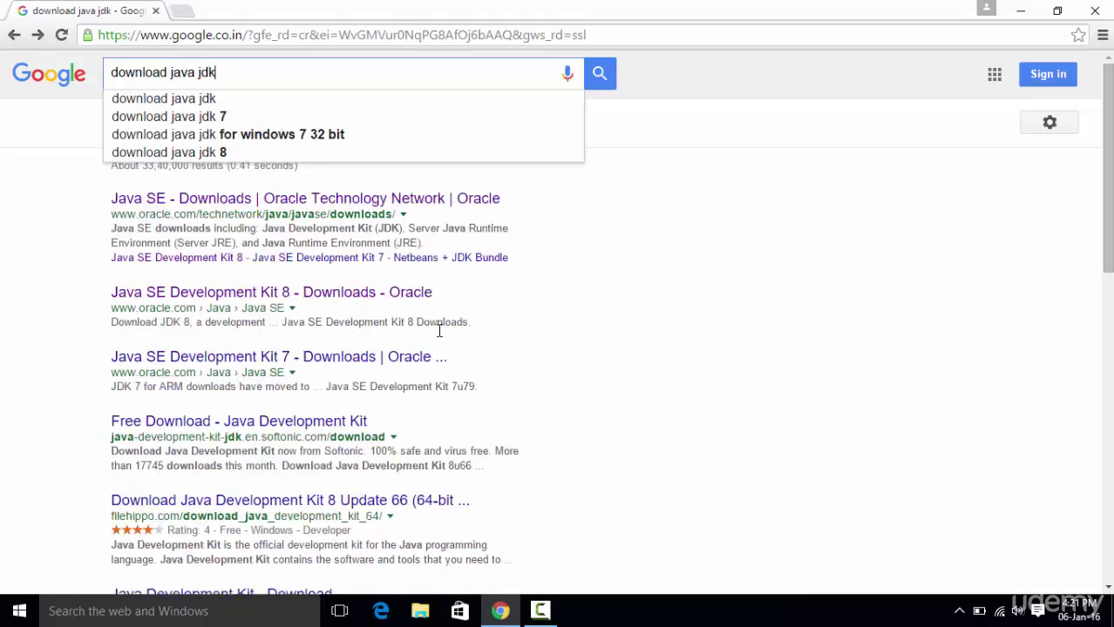
key("Return")
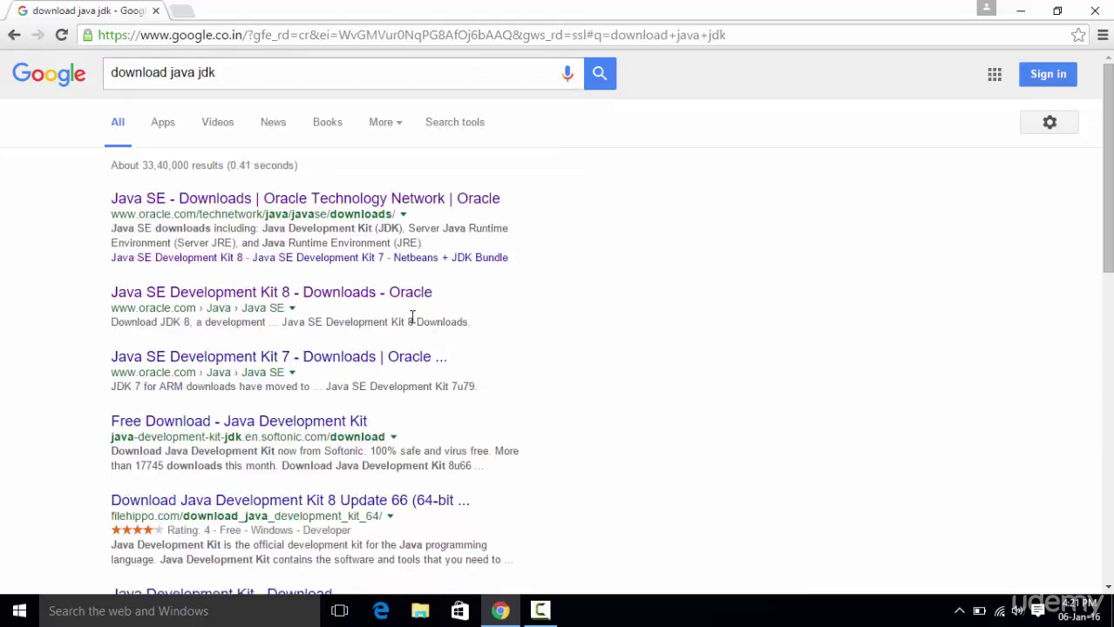
Open the Oracle Java SE Downloads result in a new tab and go to the Java Platform (JDK) 8u65 / 8u66 download page
right_click(270, 200)
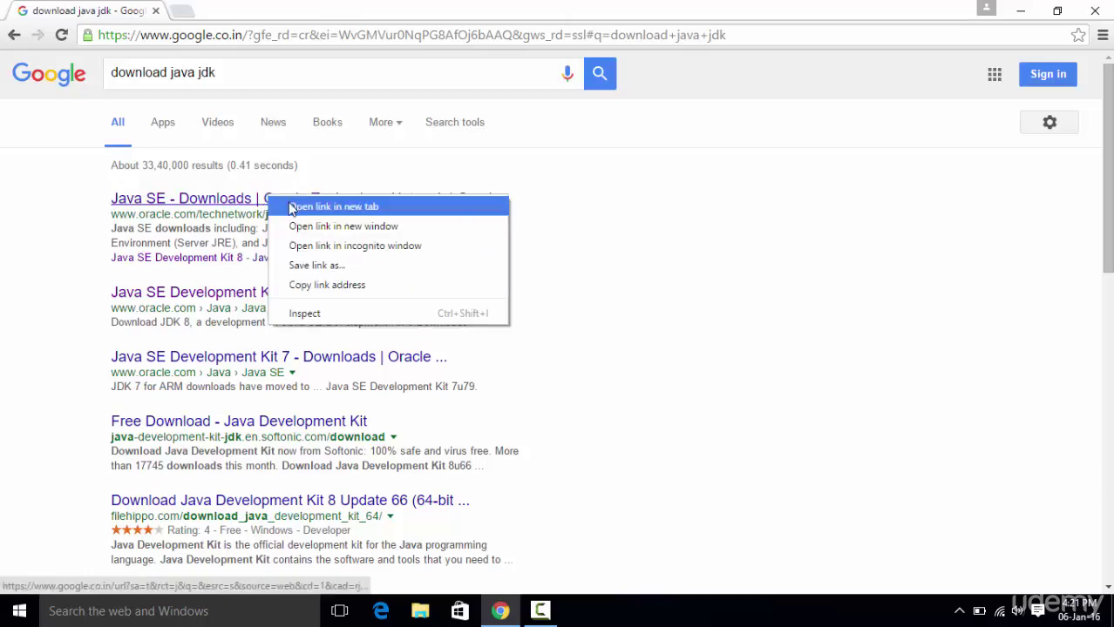
left_click(293, 209)
left_click(237, 9)
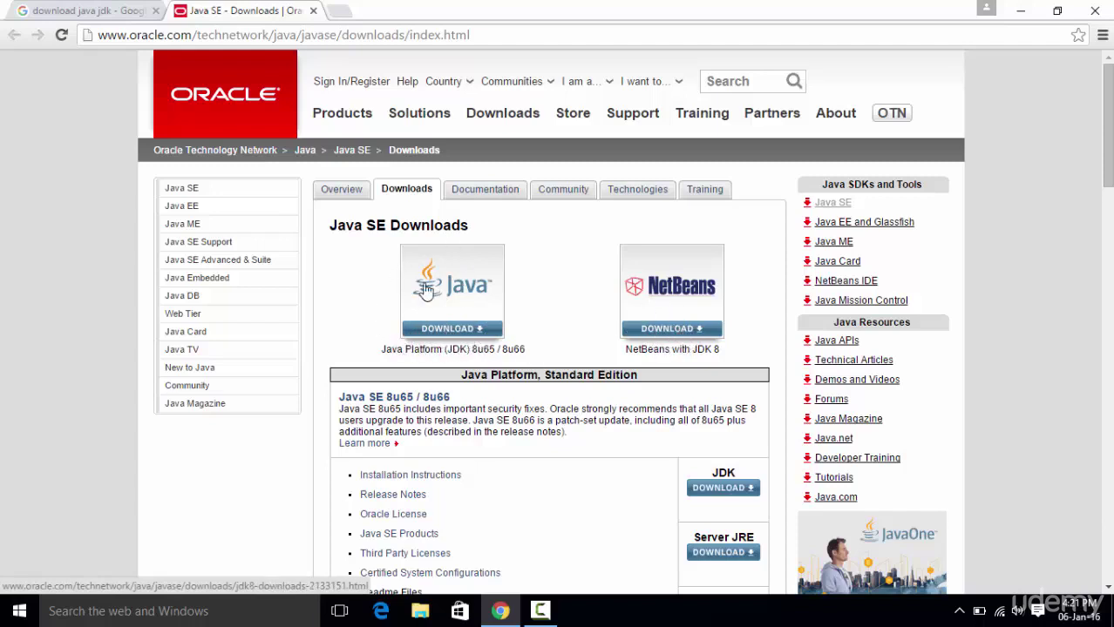
left_click(439, 337)
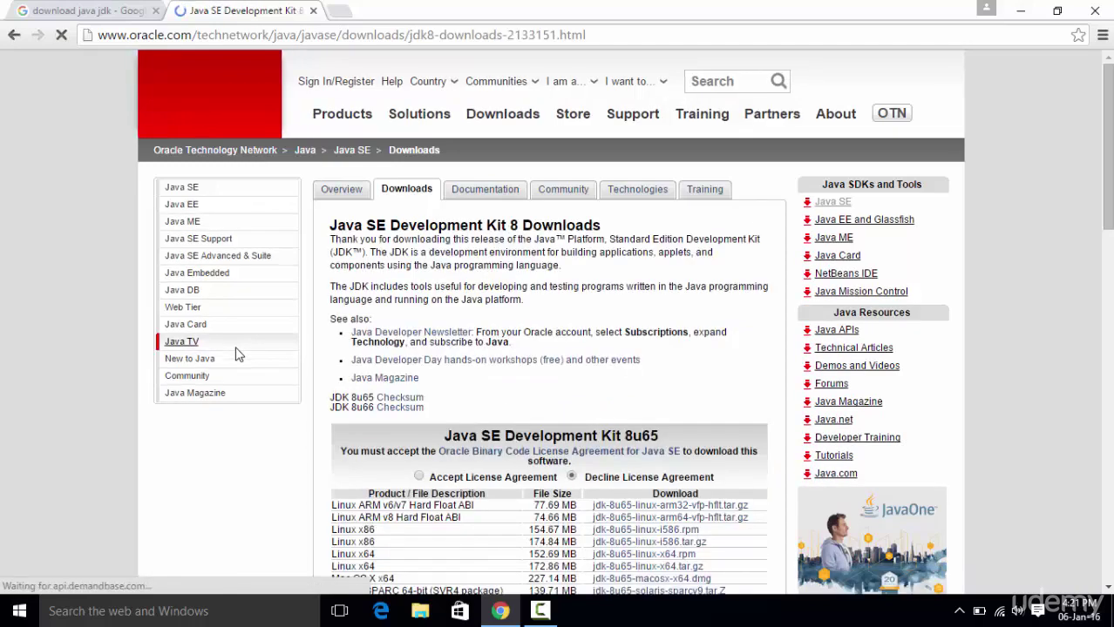
Examine the Java SE Development Kit 8u65 download list, highlighting the Windows x64 and Windows x86 entries
scroll(354, 206, "down", 2)
scroll(294, 300, "down", 2)
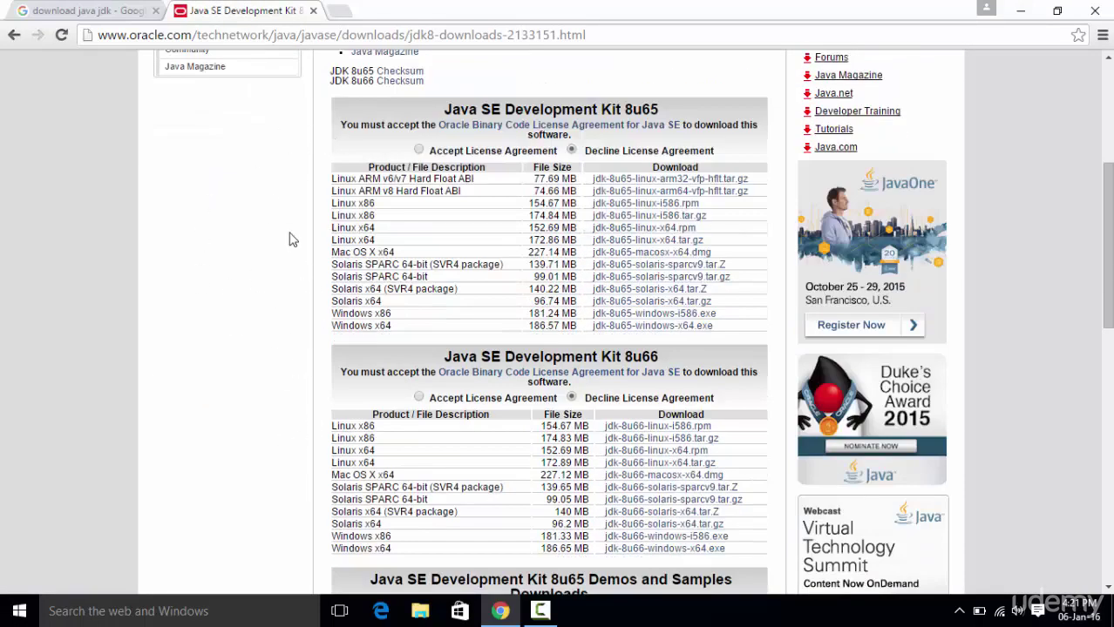
scroll(293, 240, "down", 1)
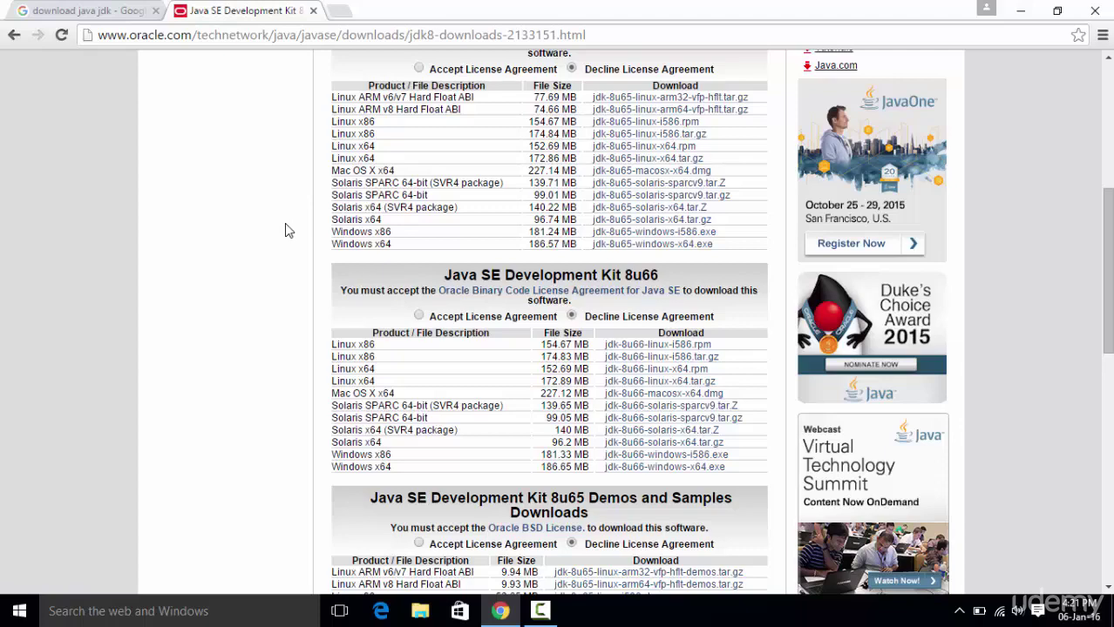
scroll(288, 230, "up", 1)
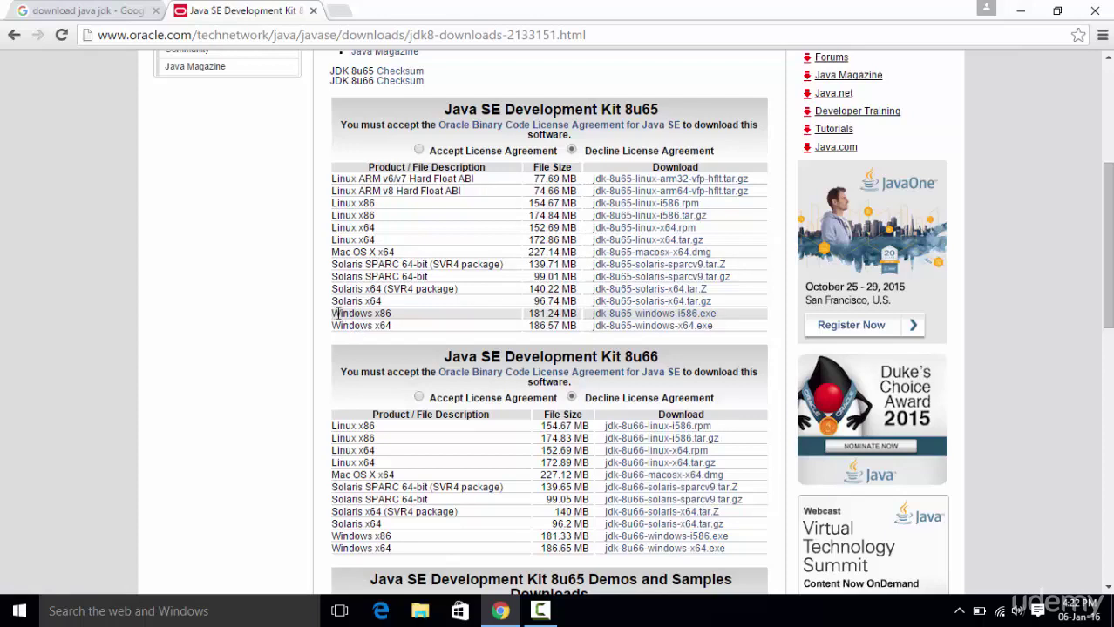
left_click_drag(358, 314, 395, 325)
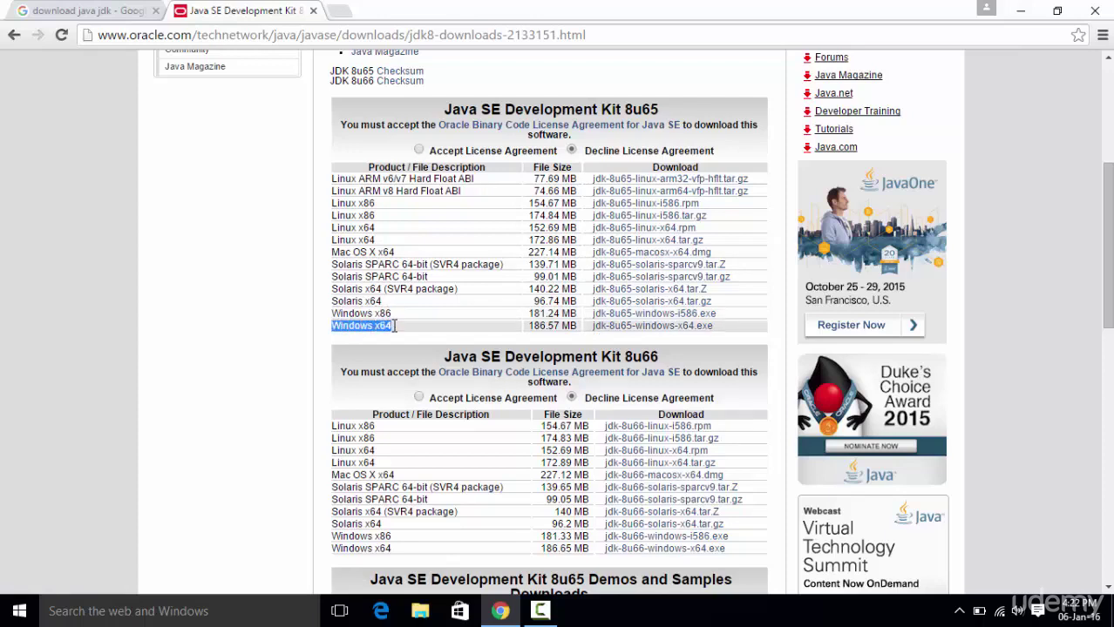
left_click(394, 330)
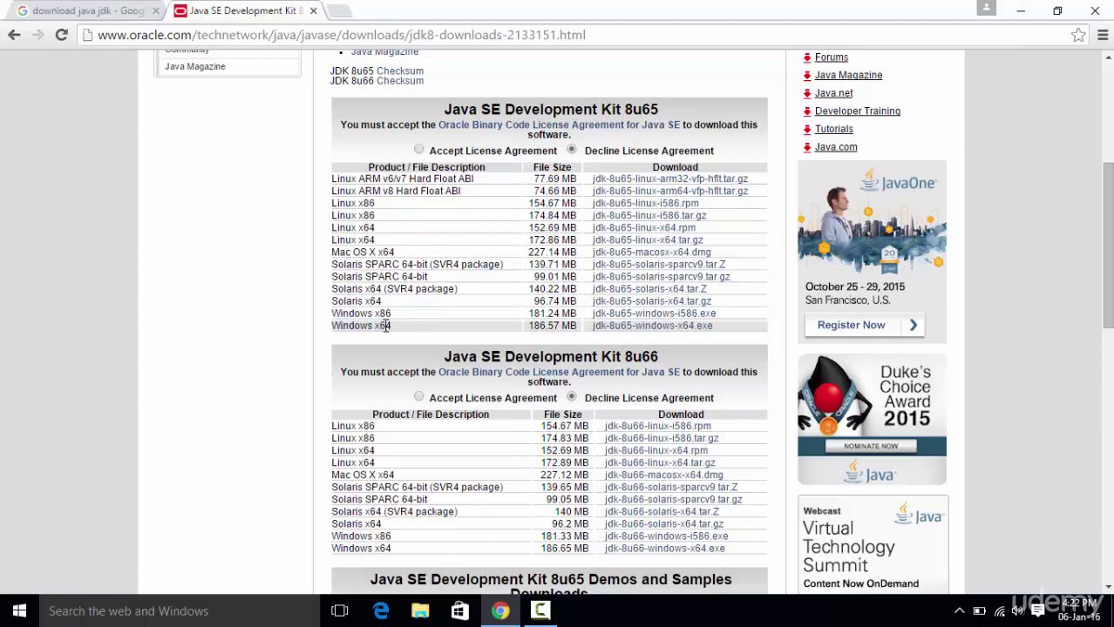
left_click_drag(374, 313, 393, 313)
Minimize the browser, check the Windows system type in the properties of This PC, and close the System and File Explorer windows
left_click(1021, 11)
left_click(11, 612)
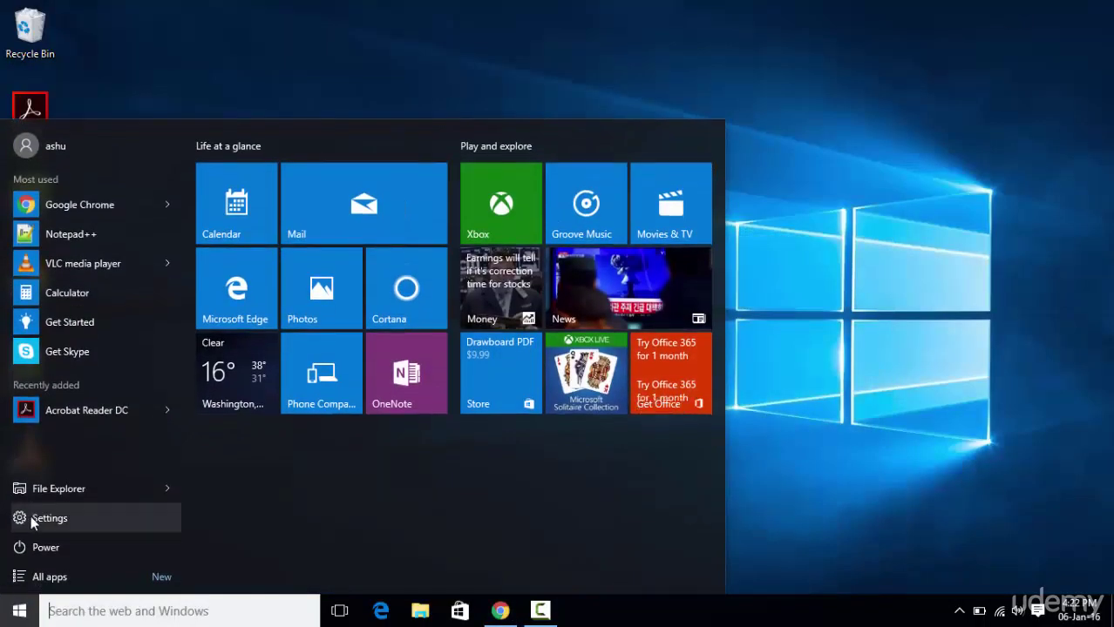
left_click(50, 490)
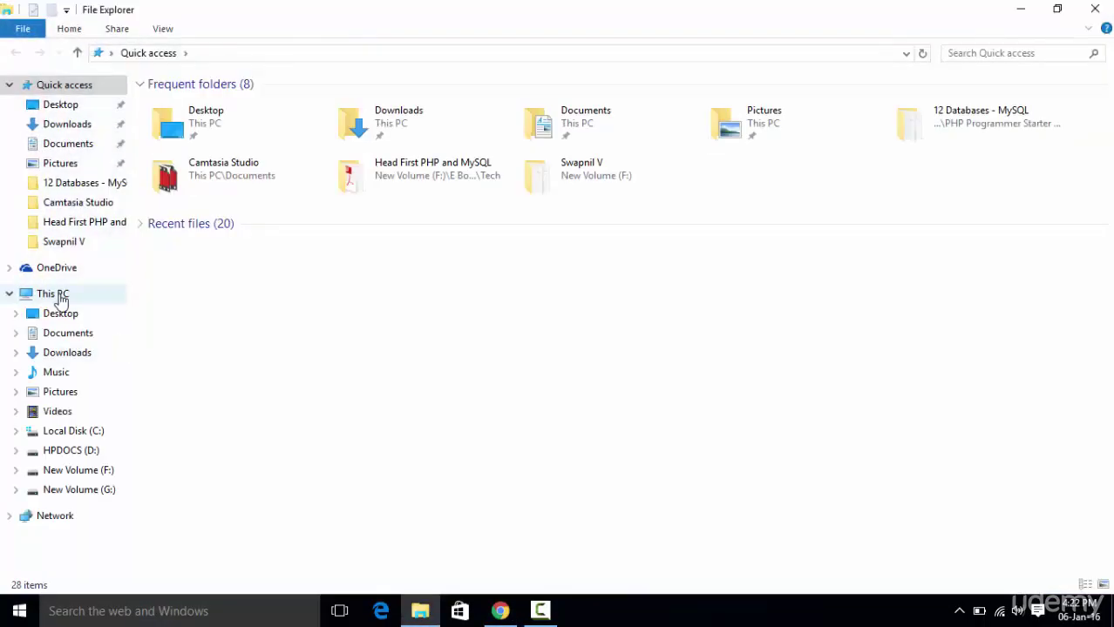
right_click(59, 293)
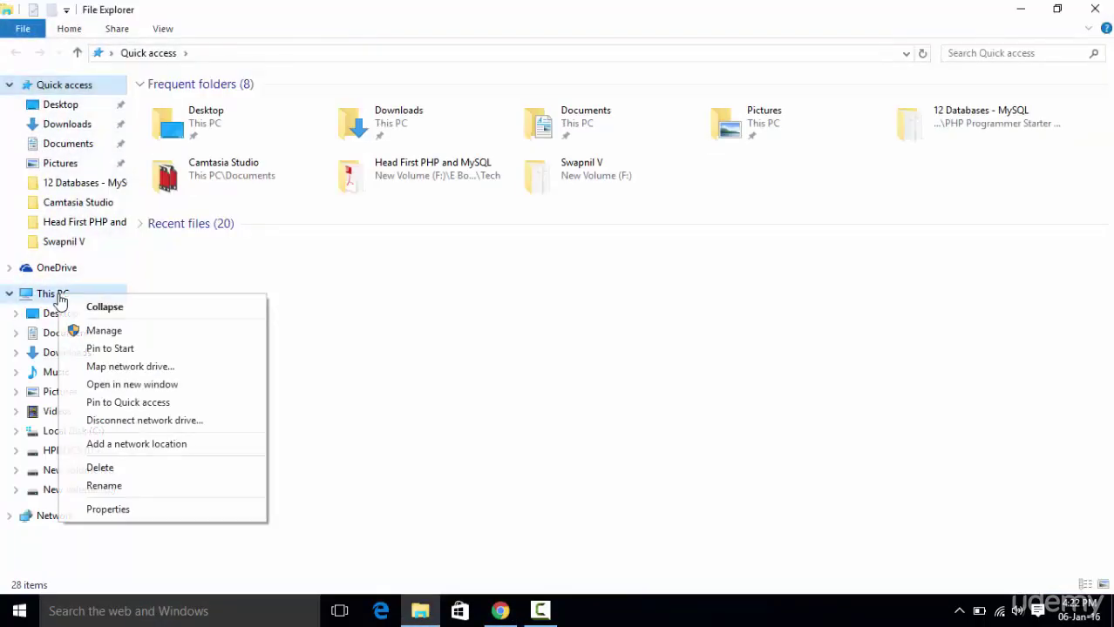
left_click(108, 510)
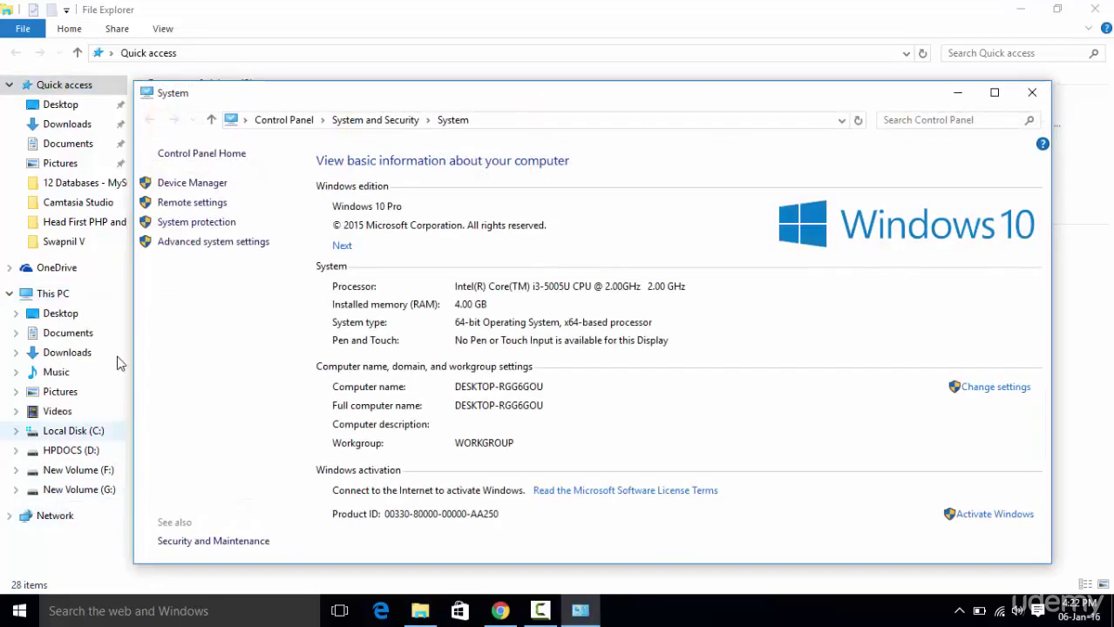
left_click_drag(384, 95, 390, 58)
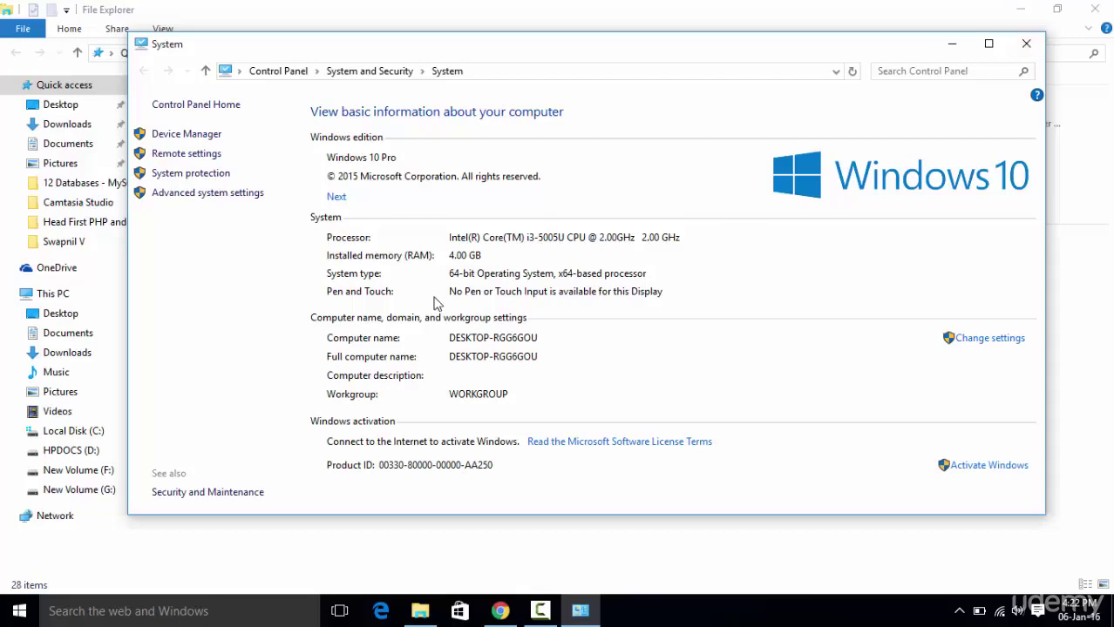
left_click(1026, 44)
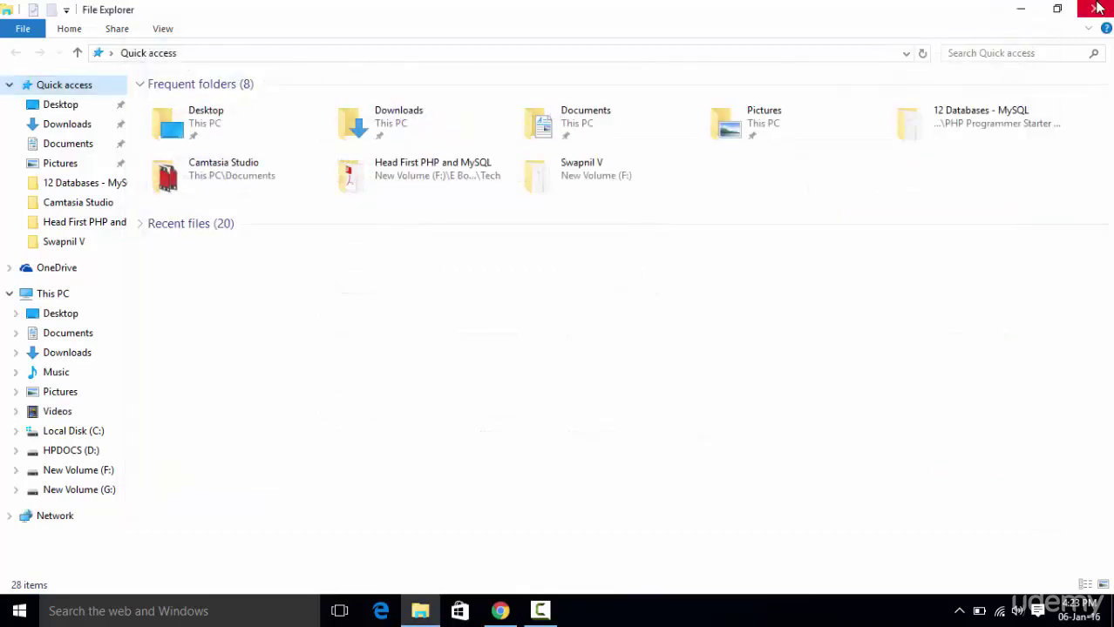
left_click(1094, 9)
Return to Chrome, accept the license agreement for Java SE Development Kit 8u65, and close the browser
left_click(499, 610)
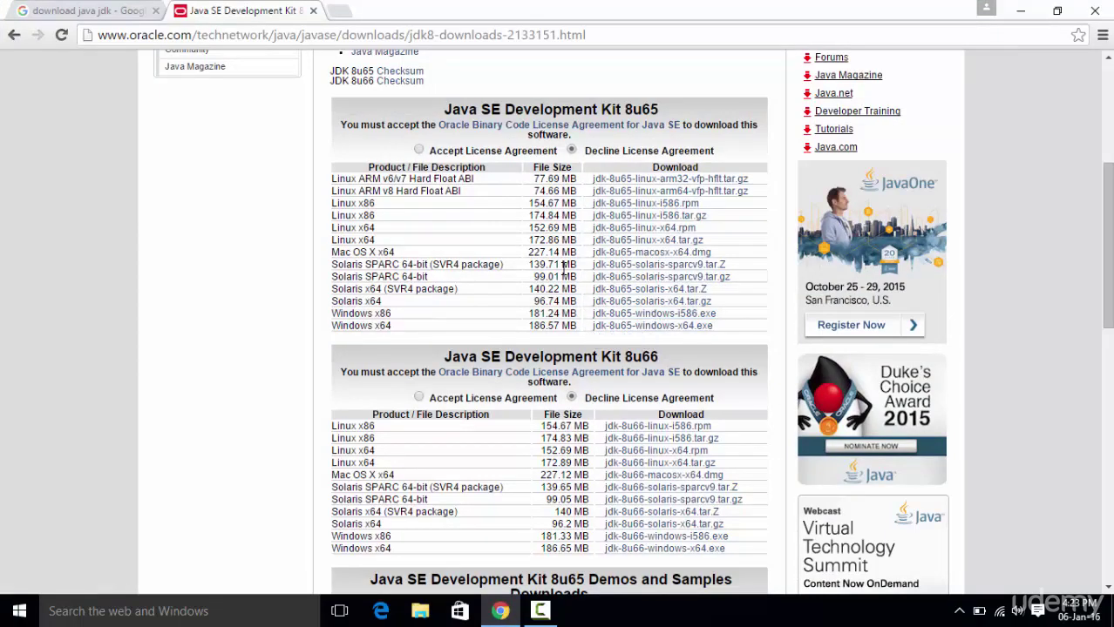
left_click(419, 151)
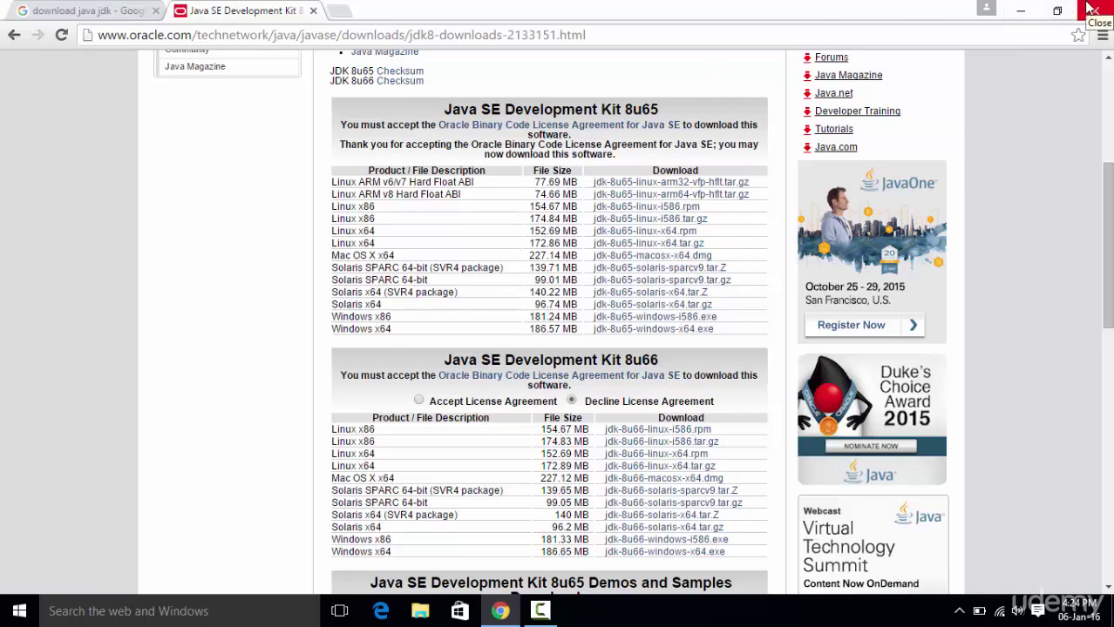
left_click(1090, 9)
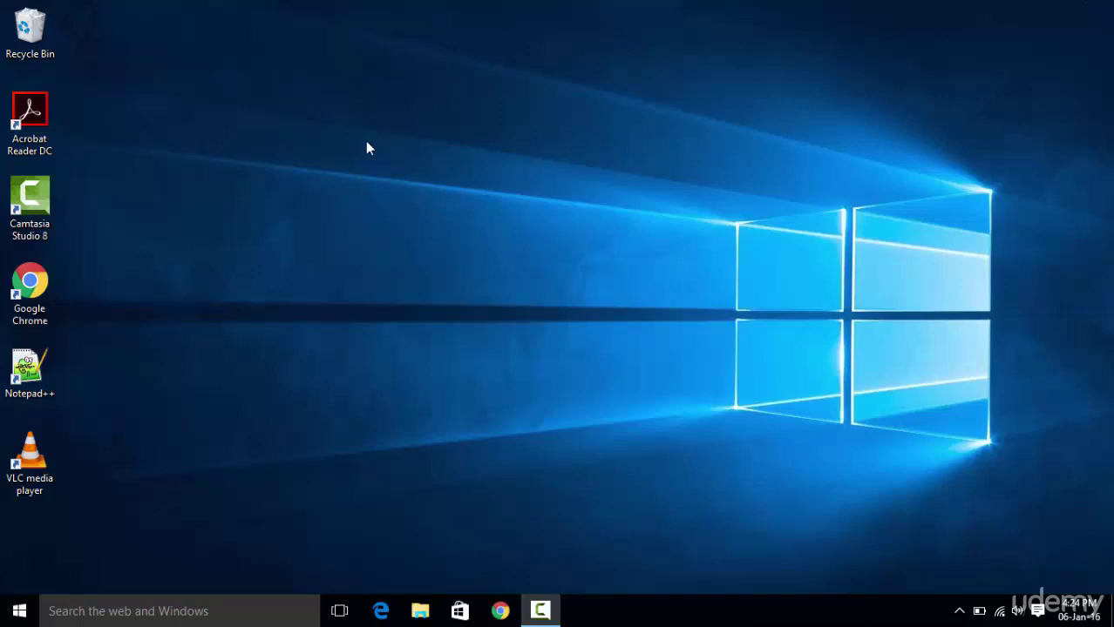
Open a maximized File Explorer window and show the system properties of This PC
left_click(7, 616)
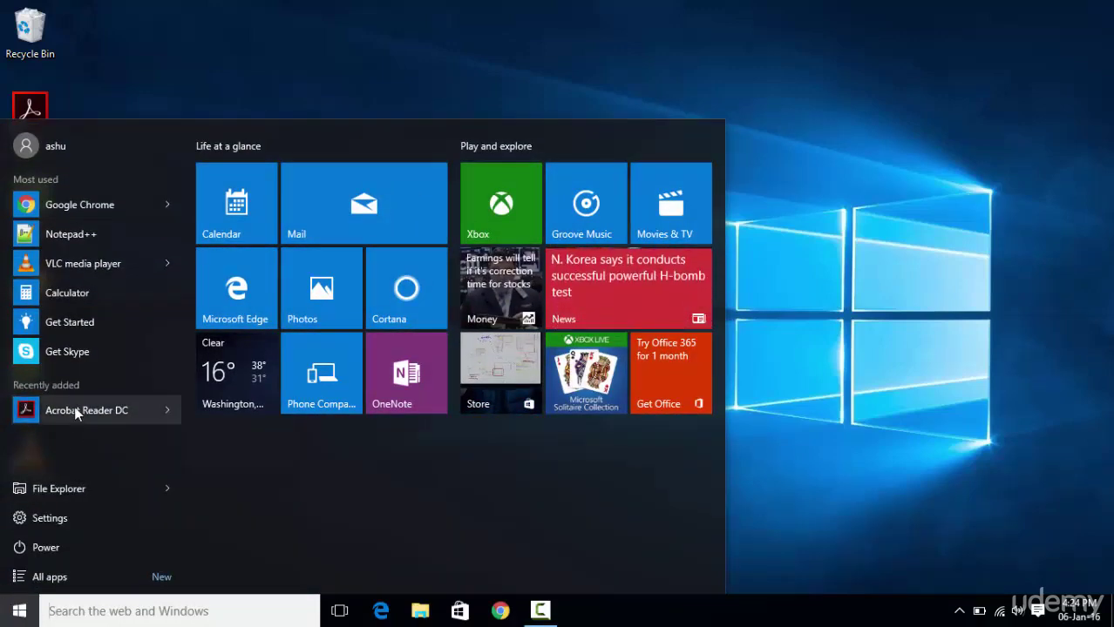
left_click(48, 494)
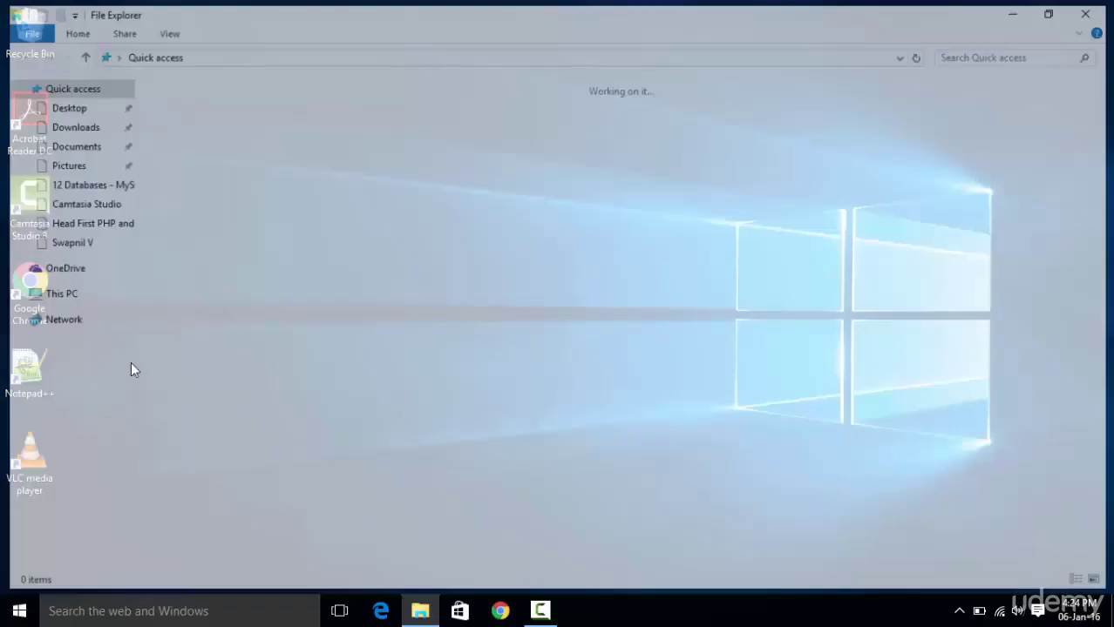
double_click(419, 7)
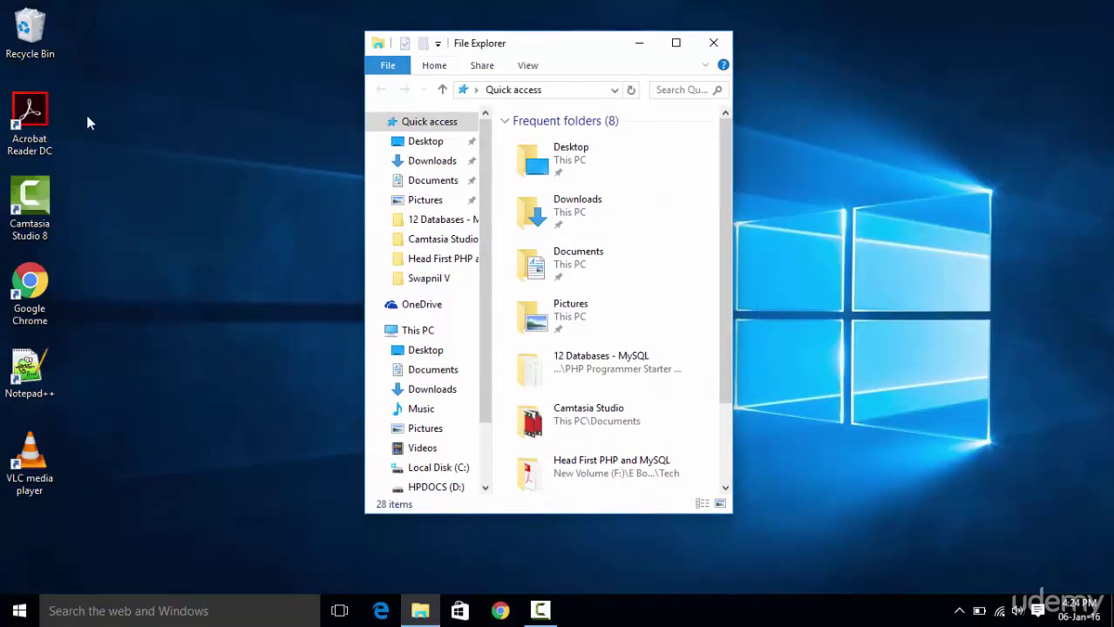
left_click(675, 43)
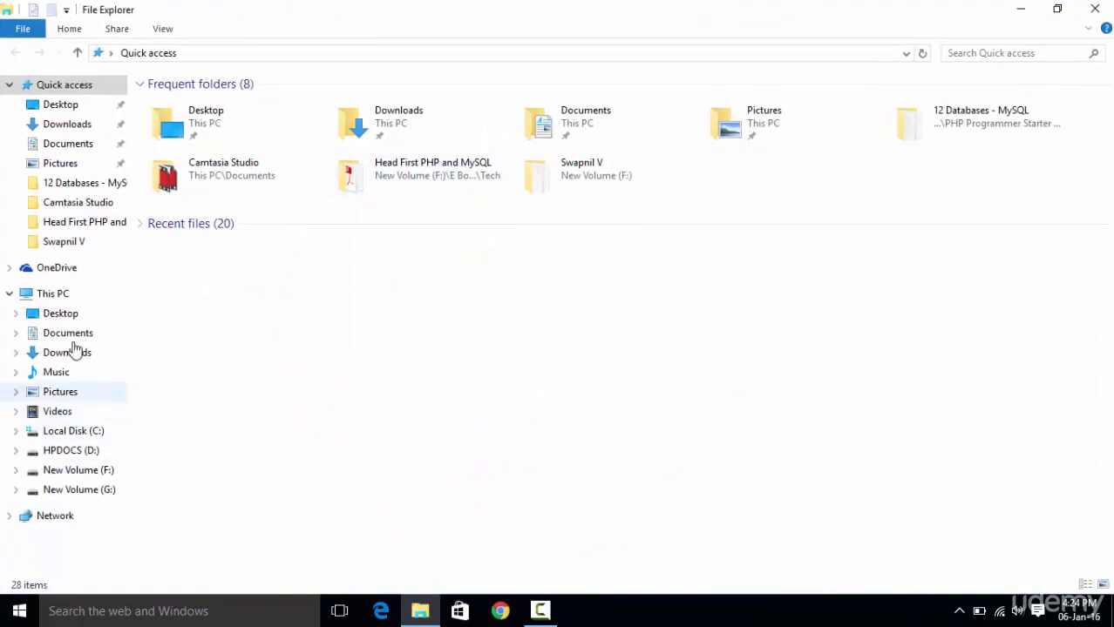
right_click(48, 296)
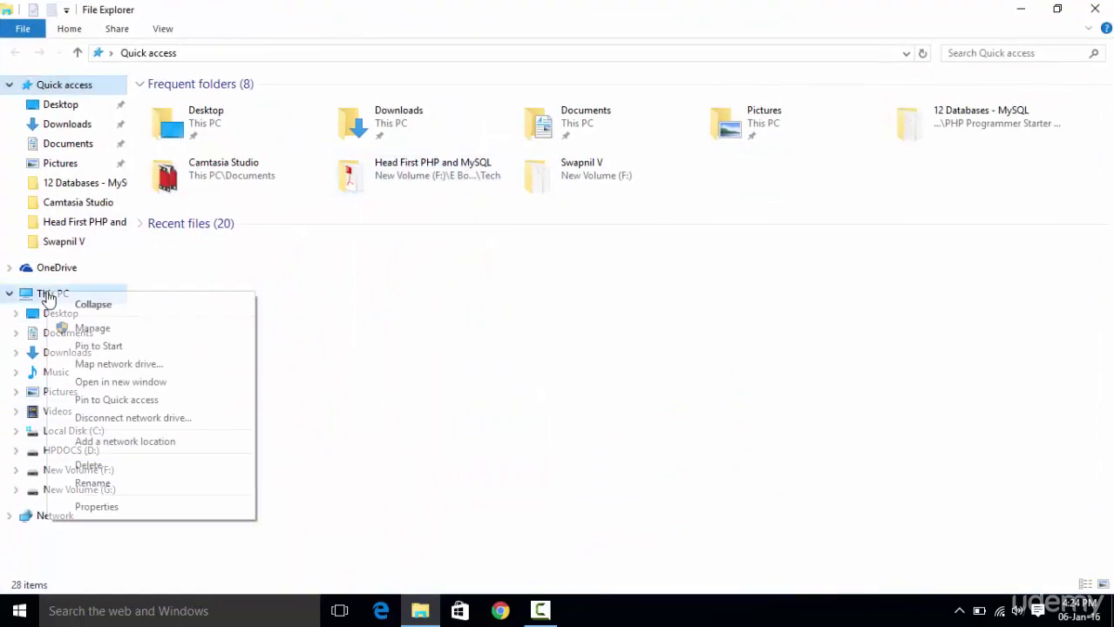
left_click(145, 515)
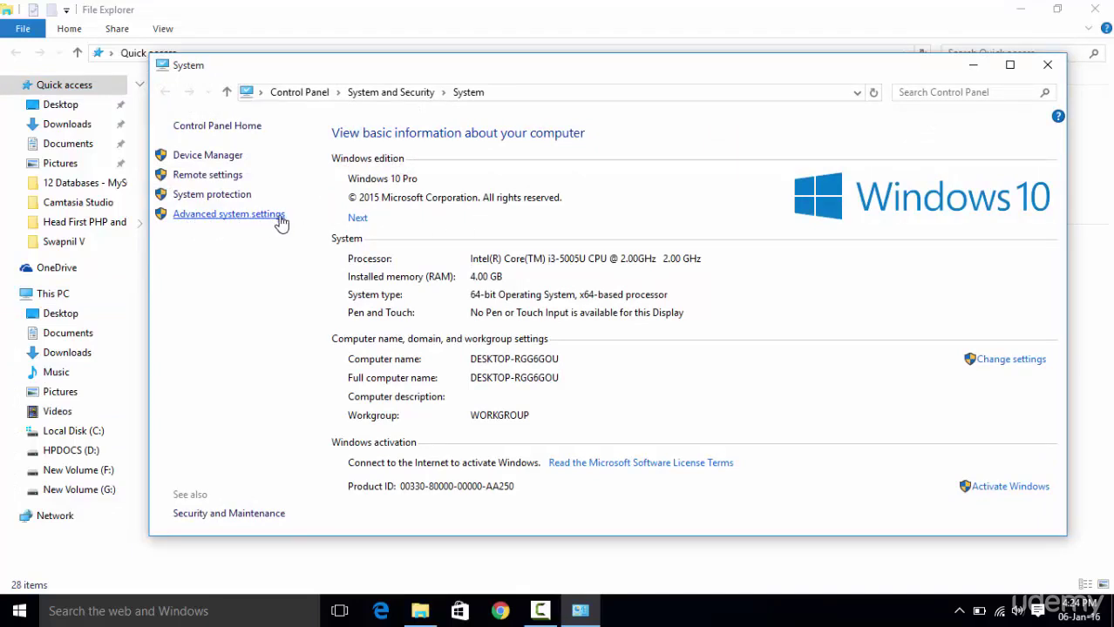
Open the Environment Variables dialog from the advanced system settings
left_click(224, 218)
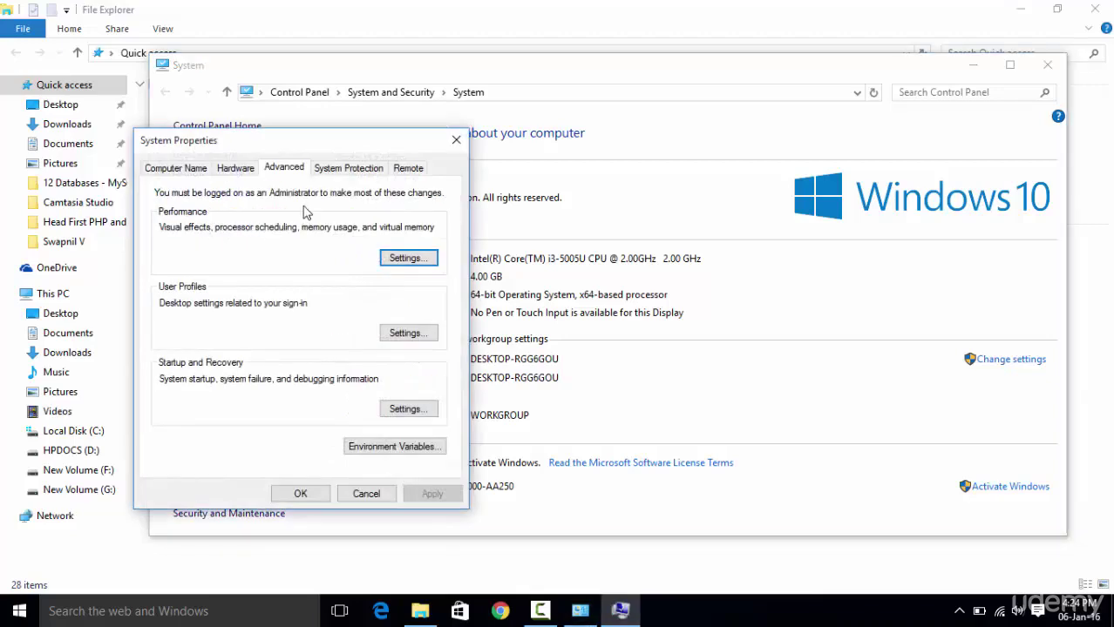
left_click_drag(301, 144, 634, 92)
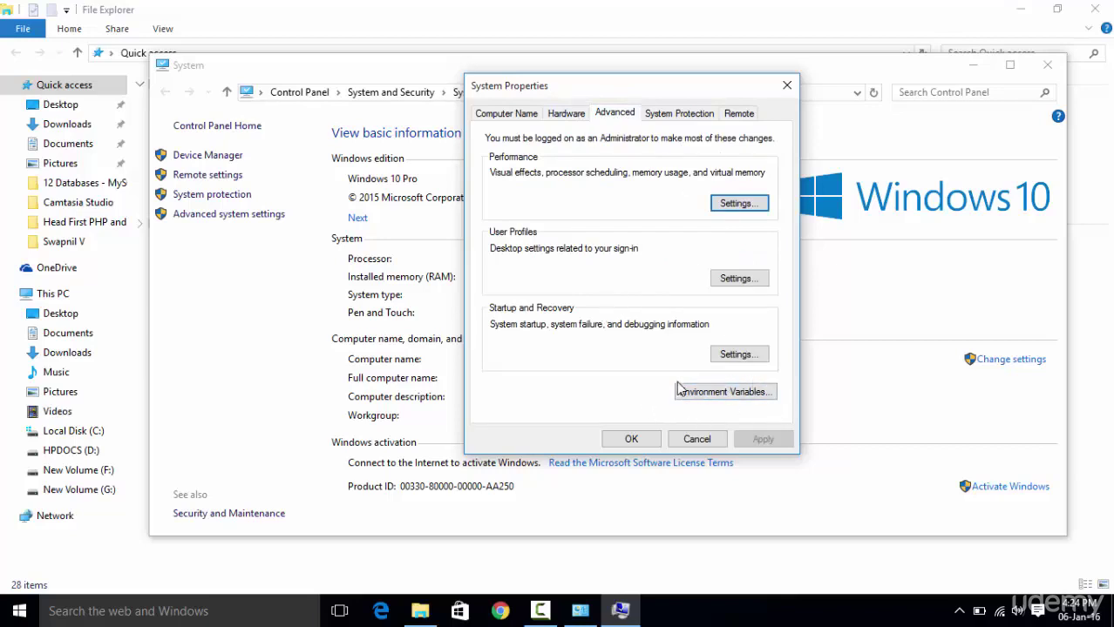
left_click(704, 393)
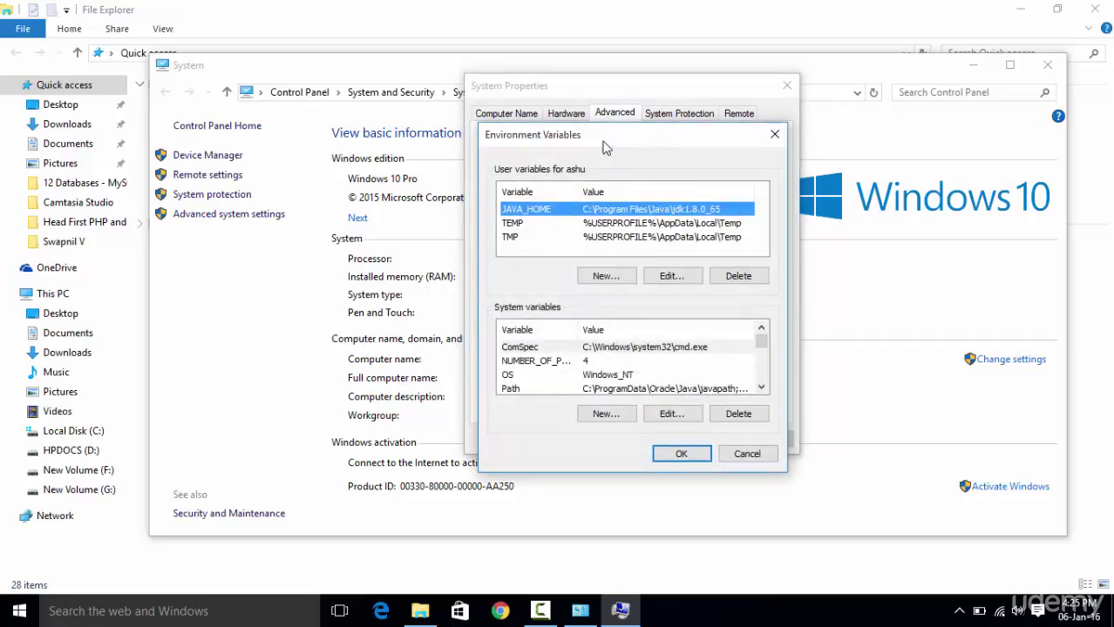
left_click_drag(608, 148, 660, 130)
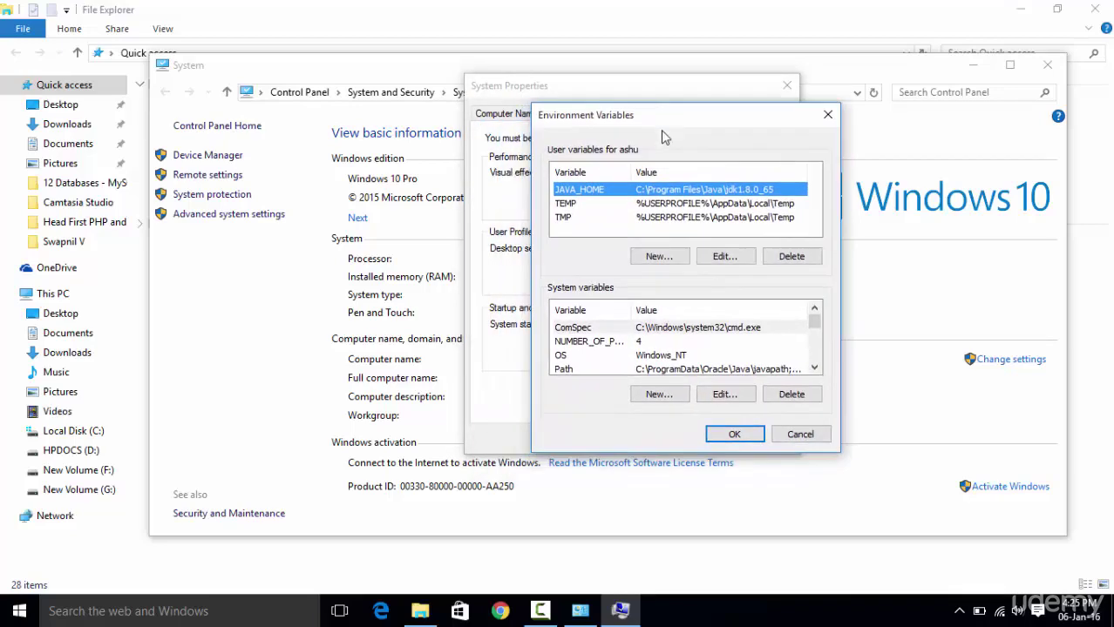
Examine the user variables JAVA_HOME, TEMP and TMP and their values
left_click(652, 204)
left_click(652, 219)
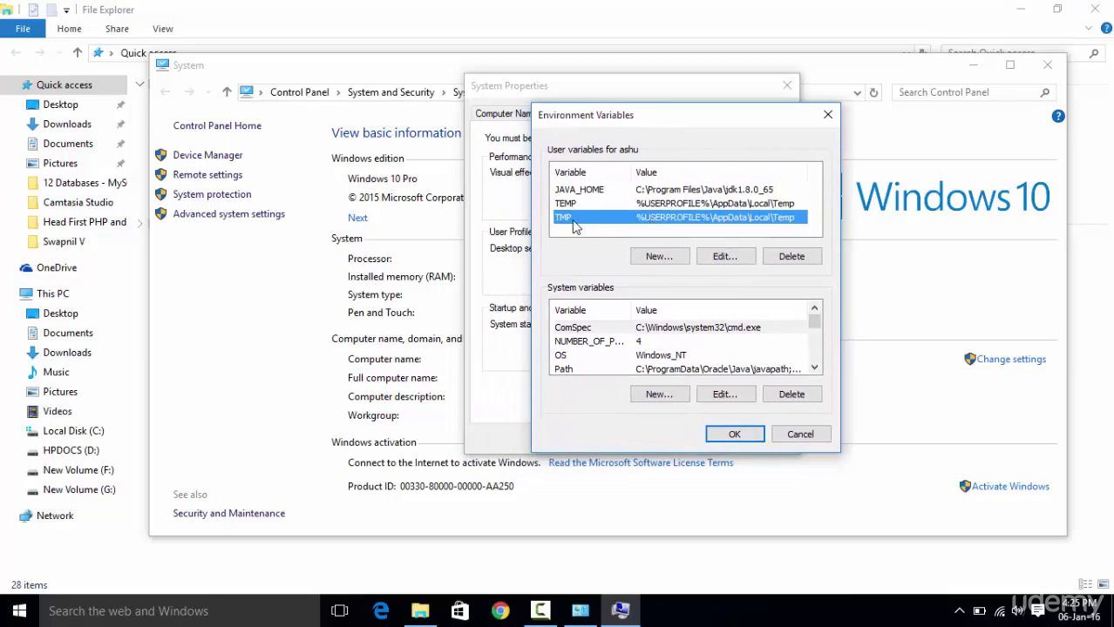
left_click(566, 205)
left_click(573, 219)
left_click(582, 191)
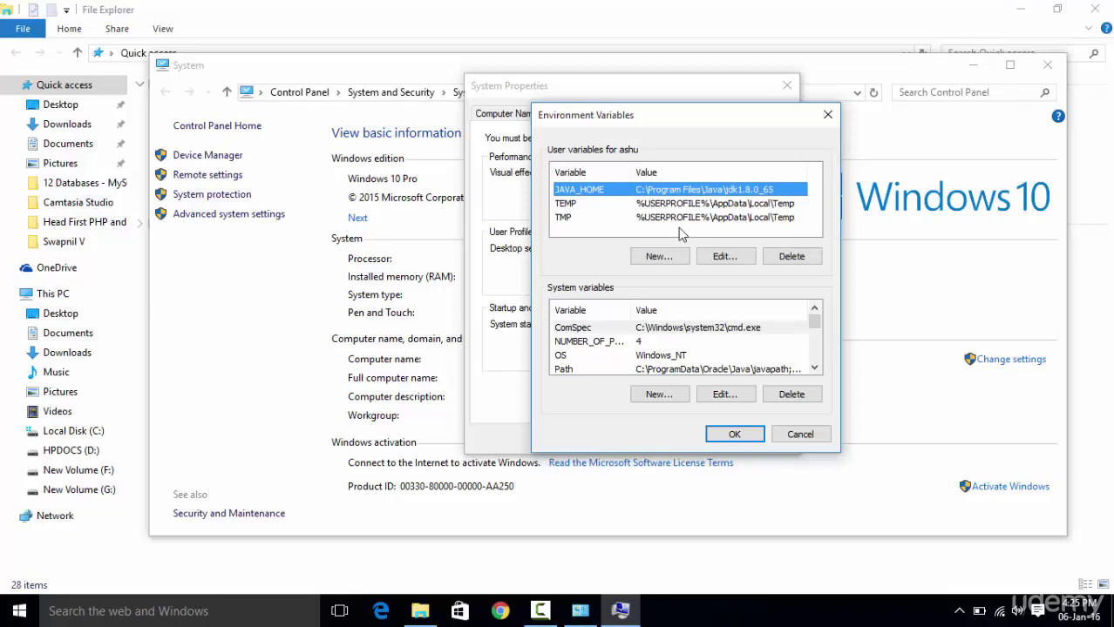
left_click(608, 203)
left_click(606, 191)
Close the Environment Variables dialog and minimize the System and File Explorer windows
left_click(828, 115)
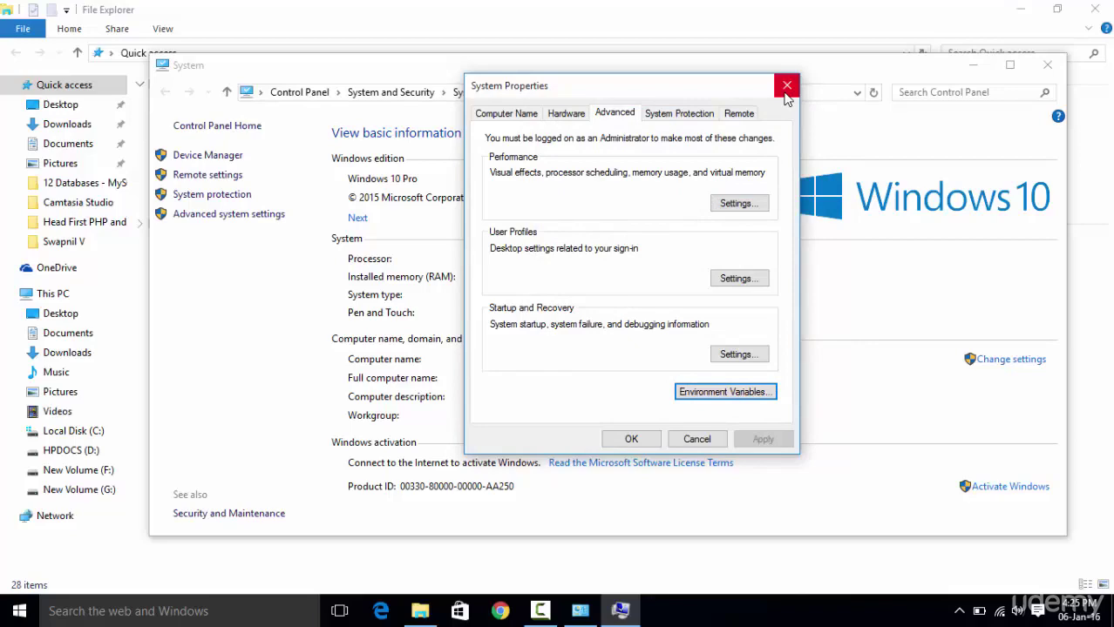
left_click(972, 66)
left_click(1005, 17)
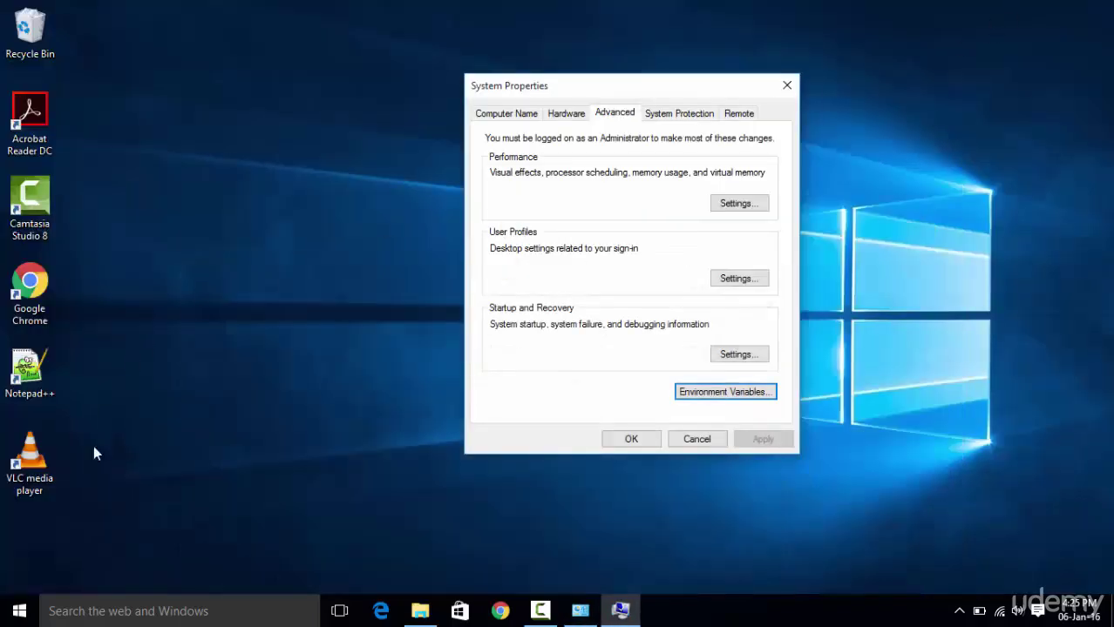
Open the folder C:\Program Files\Java\jdk1.8.0_65 in File Explorer
left_click(19, 611)
left_click(63, 488)
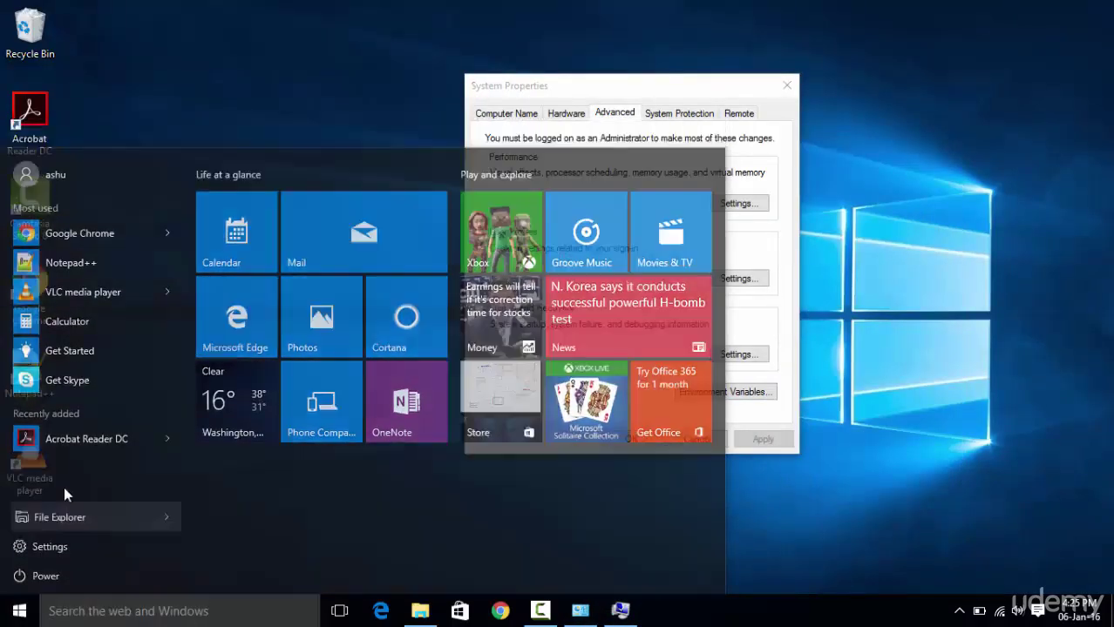
double_click(423, 246)
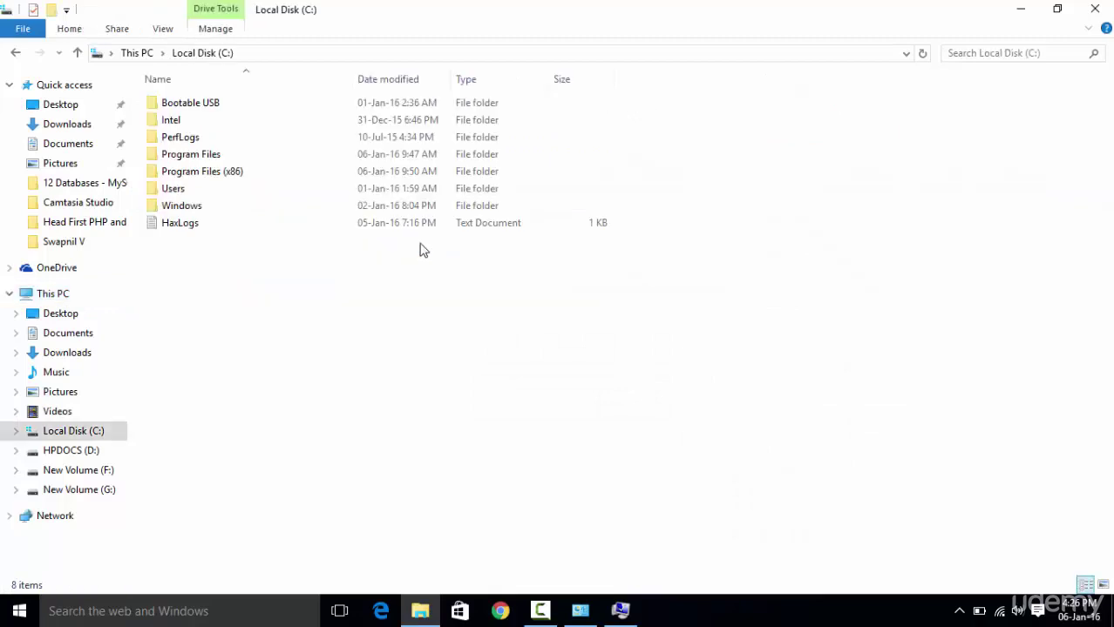
double_click(200, 157)
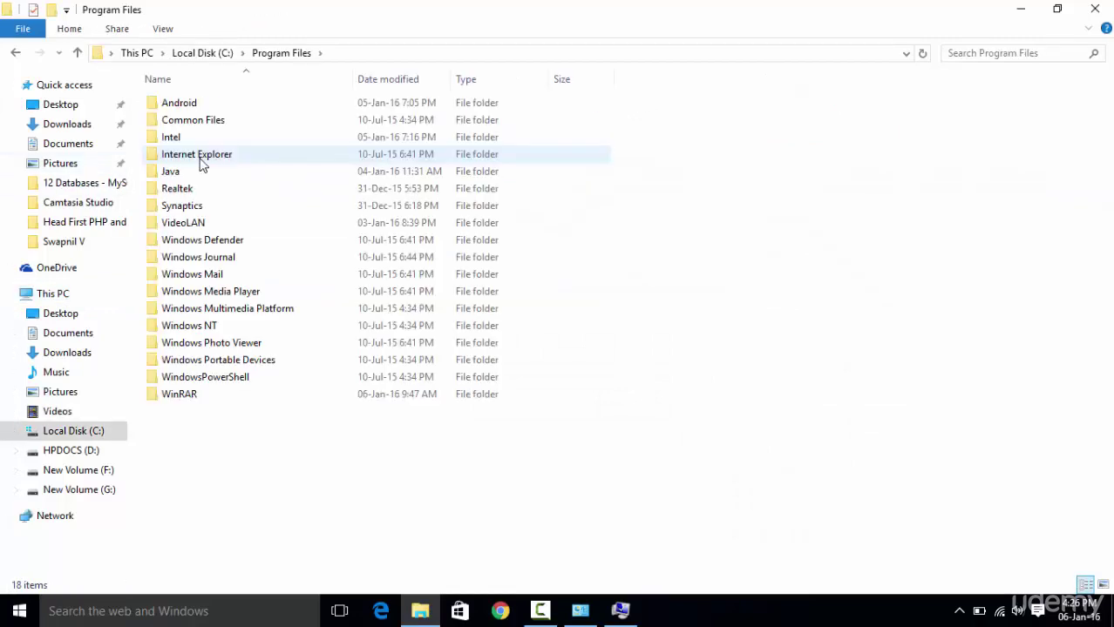
double_click(173, 175)
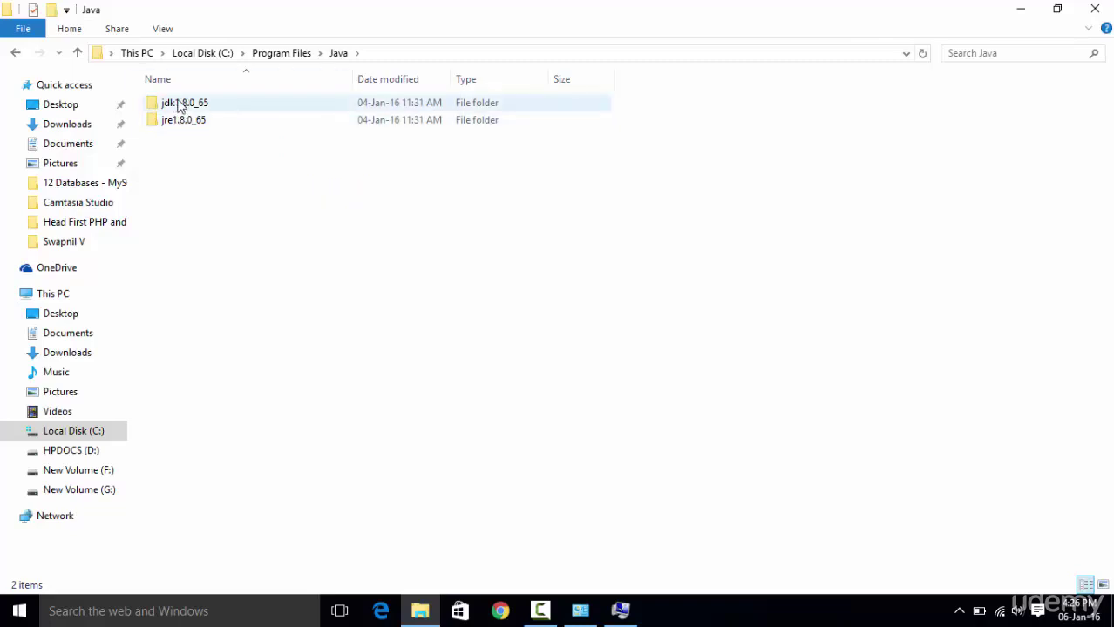
double_click(178, 110)
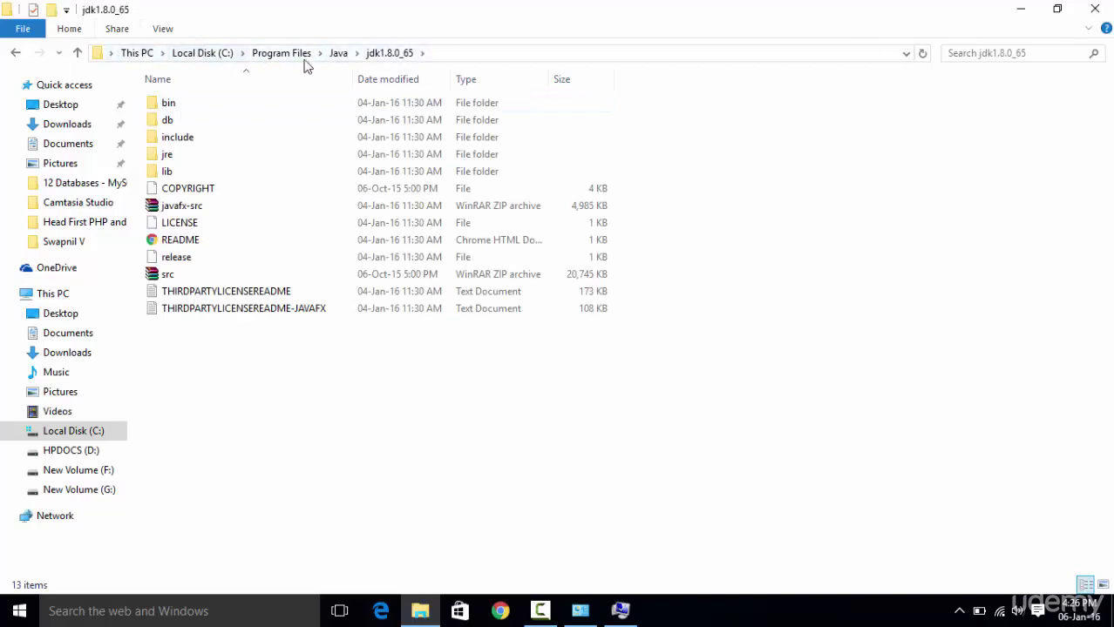
Copy the full path of the jdk1.8.0_65 folder to the clipboard
left_click(436, 54)
right_click(244, 54)
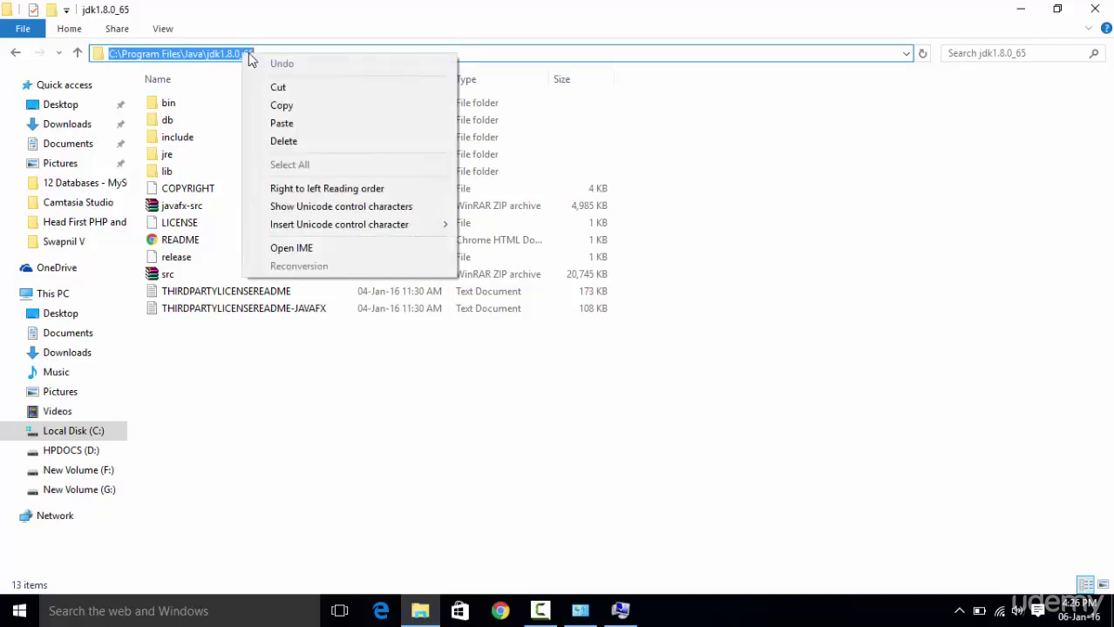
left_click(275, 107)
left_click(351, 9)
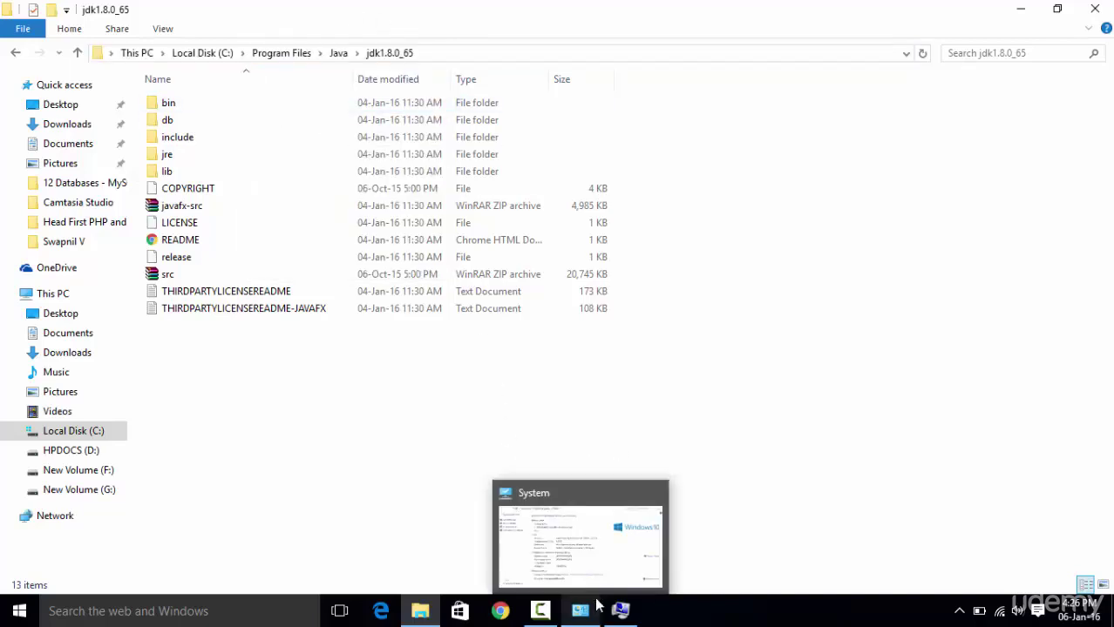
Return to the System Properties dialog and open the Environment Variables dialog from it
left_click(619, 612)
left_click(620, 612)
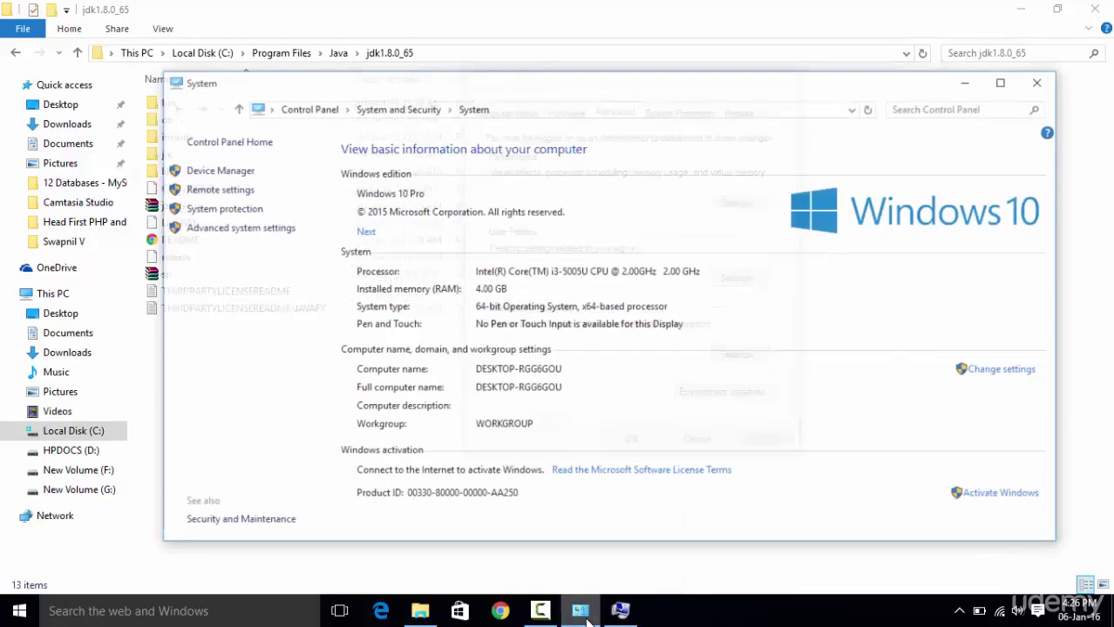
left_click(619, 611)
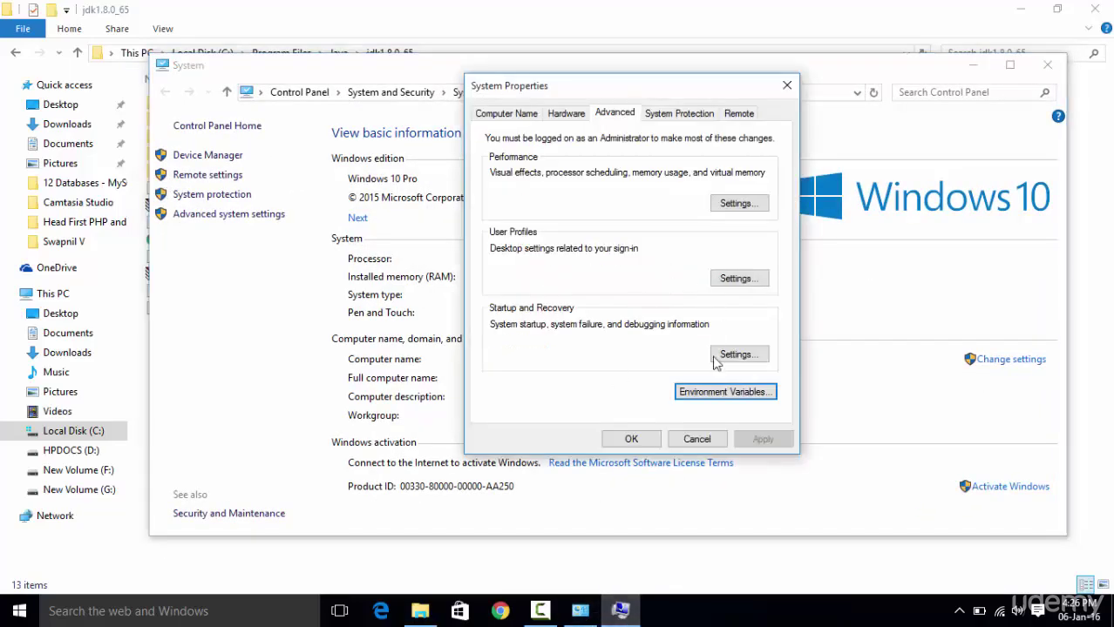
left_click(706, 391)
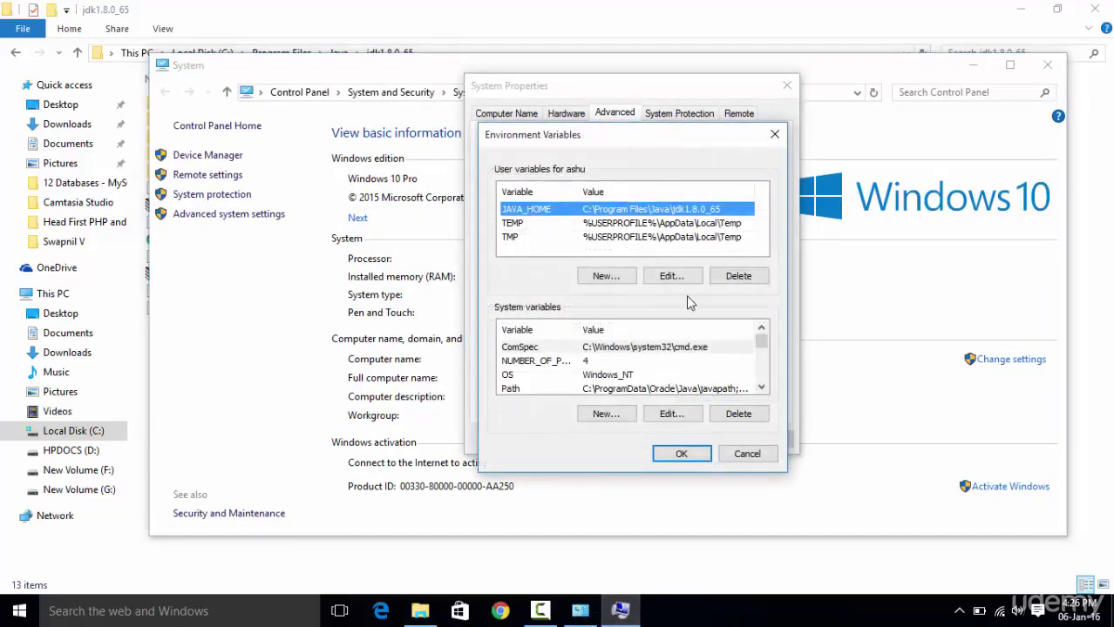
Paste C:\Program Files\Java\jdk1.8.0_65 as the value of a new, unnamed user variable and discard the variable
left_click(604, 277)
left_click_drag(641, 184, 596, 316)
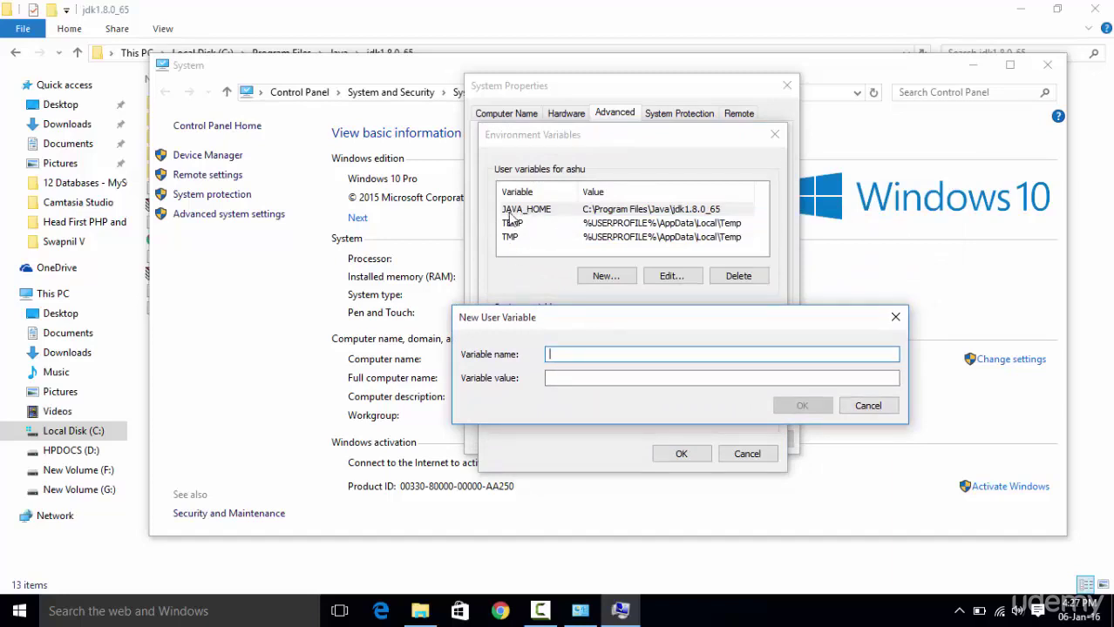
left_click_drag(558, 317, 547, 351)
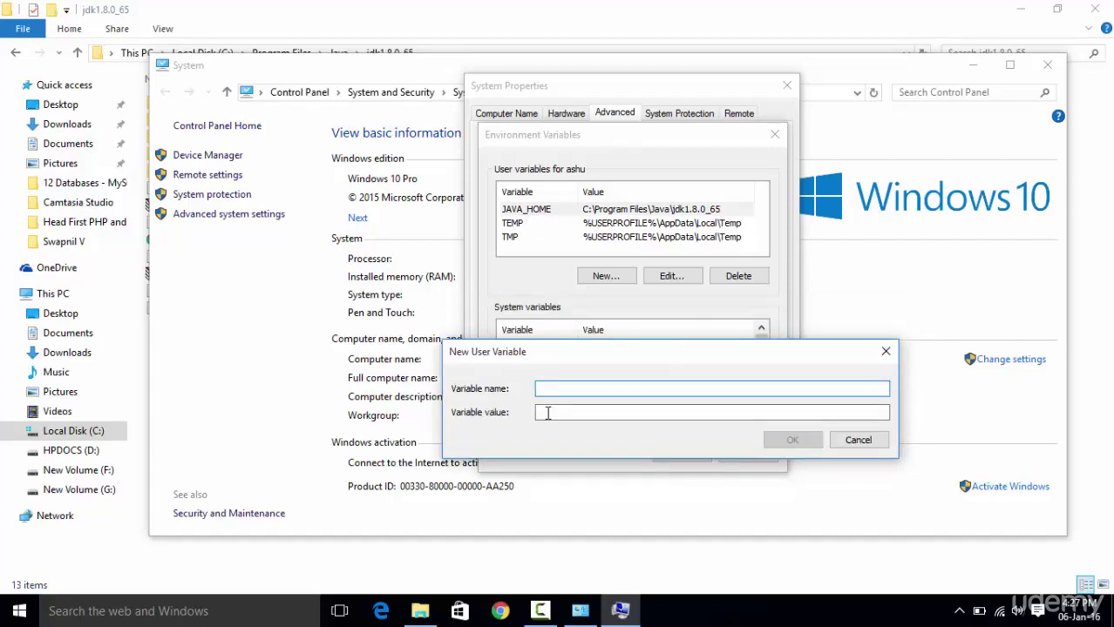
left_click(547, 413)
right_click(548, 413)
left_click(580, 266)
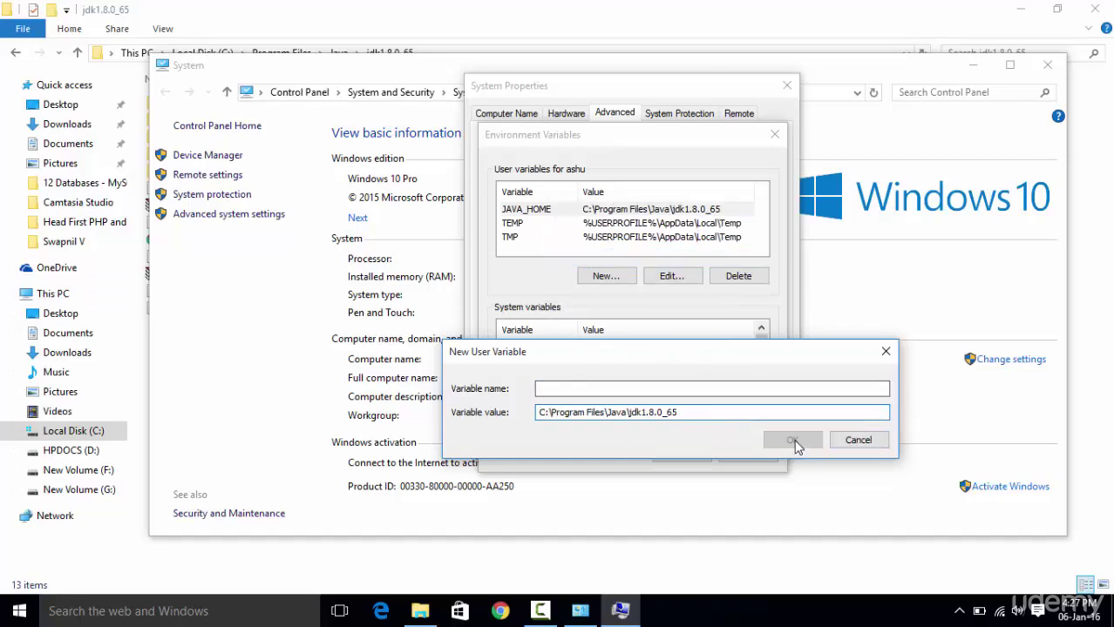
left_click(861, 441)
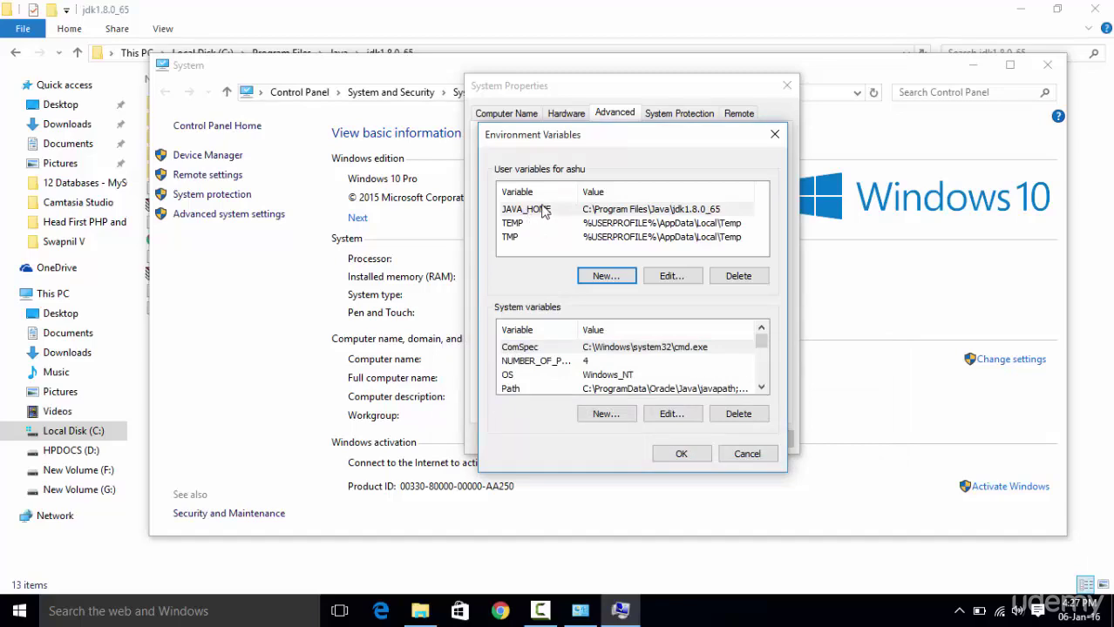
Close the Environment Variables and System Properties dialogs and the System and File Explorer windows
left_click_drag(575, 144, 591, 125)
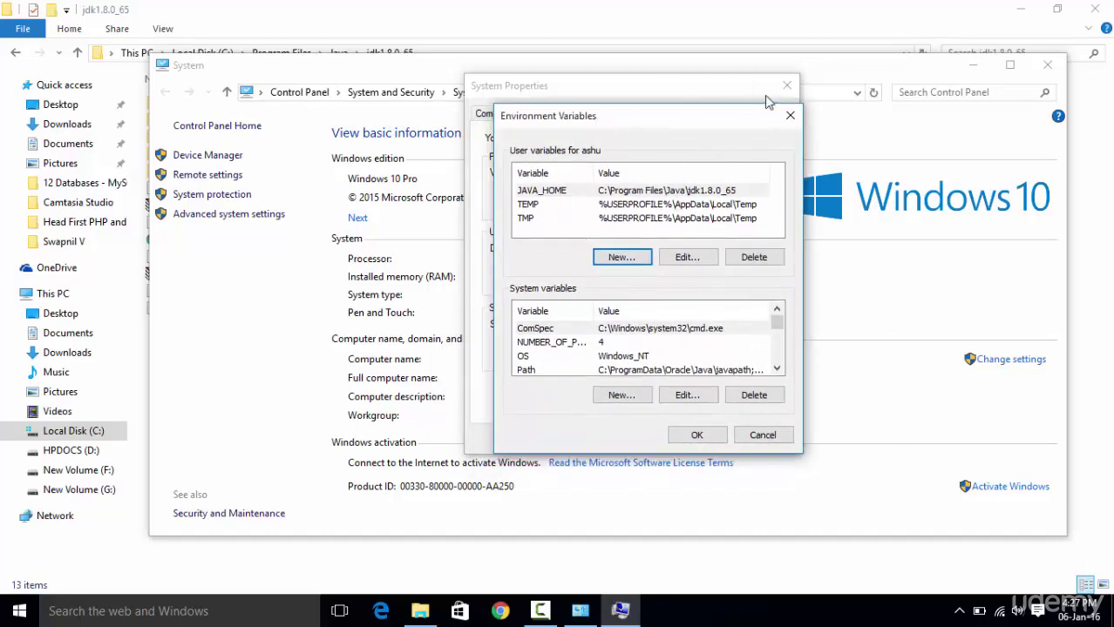
left_click(790, 115)
left_click(787, 85)
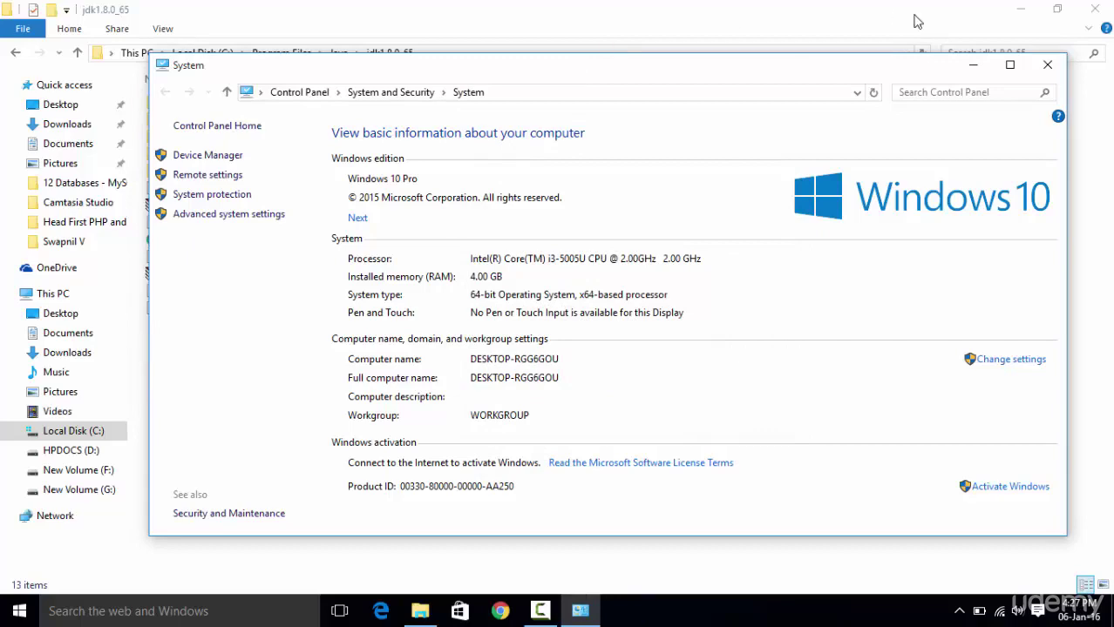
left_click(1047, 66)
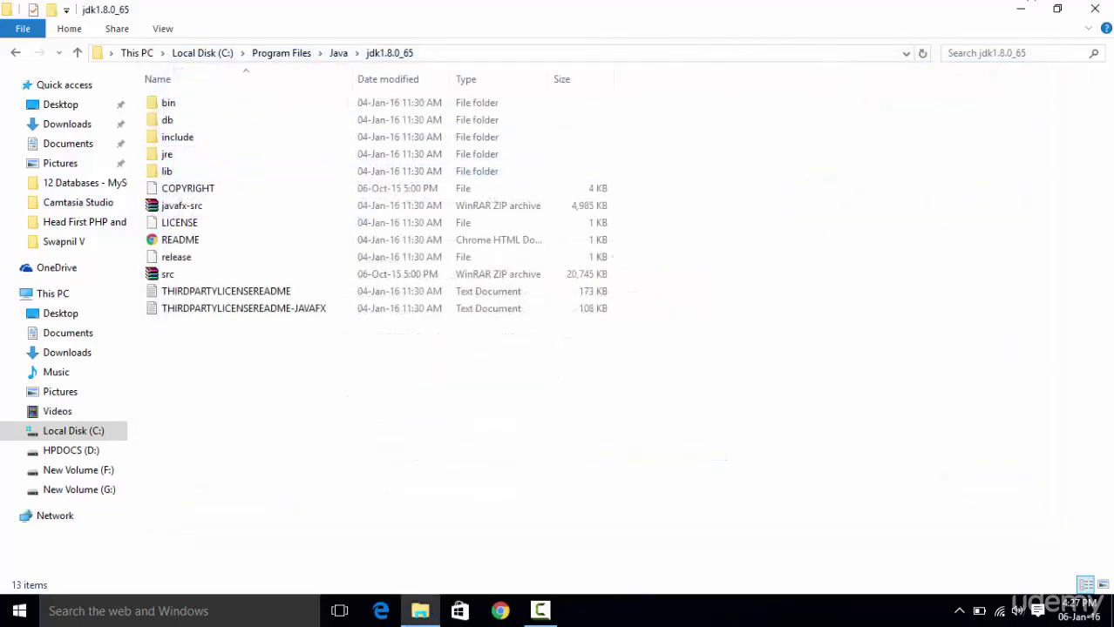
left_click(1103, 8)
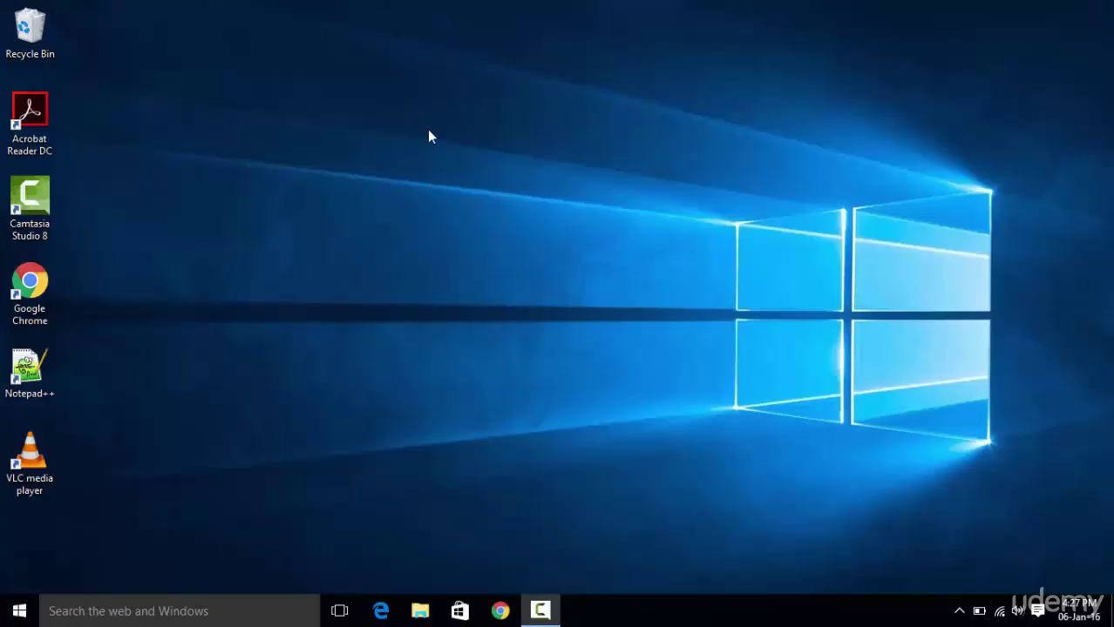
Switch to Google Chrome, add a second blank tab and return to the first tab
left_click(502, 612)
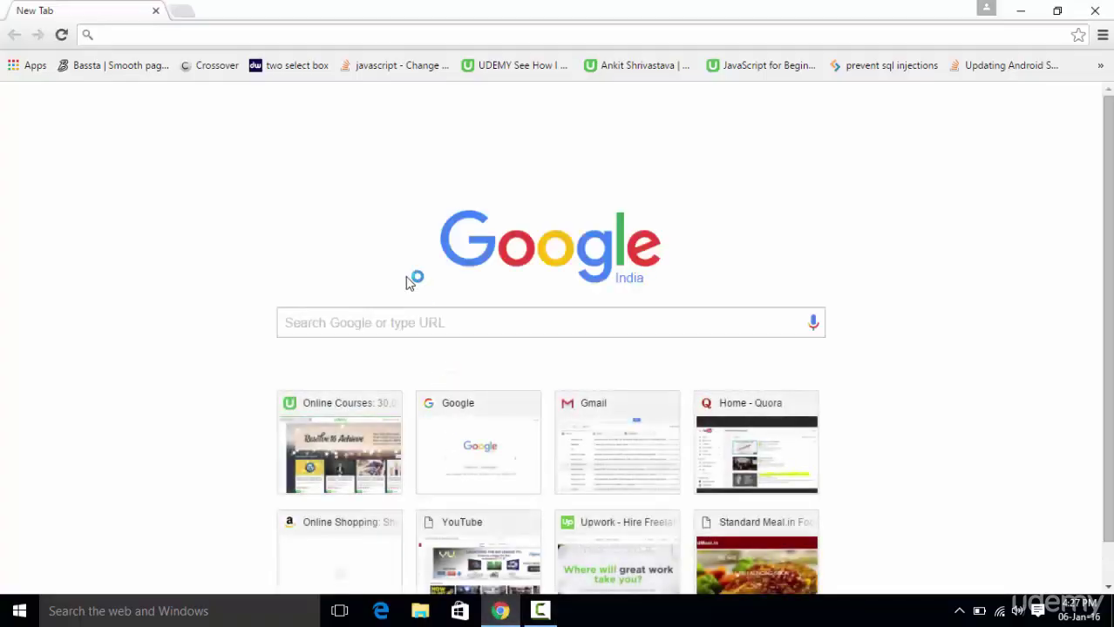
left_click(181, 11)
left_click(124, 13)
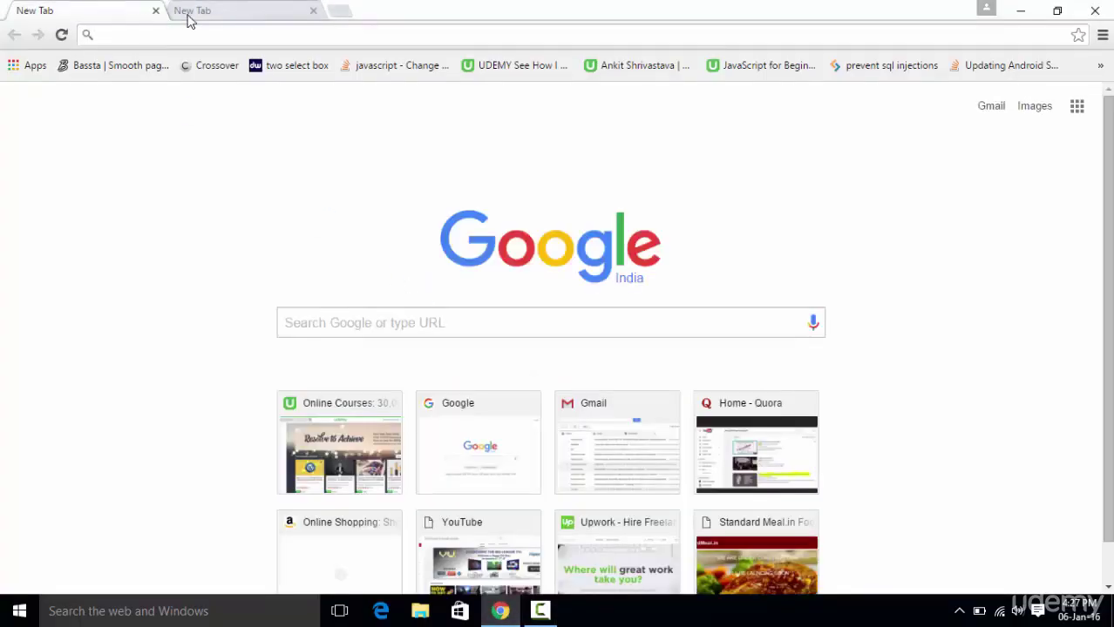